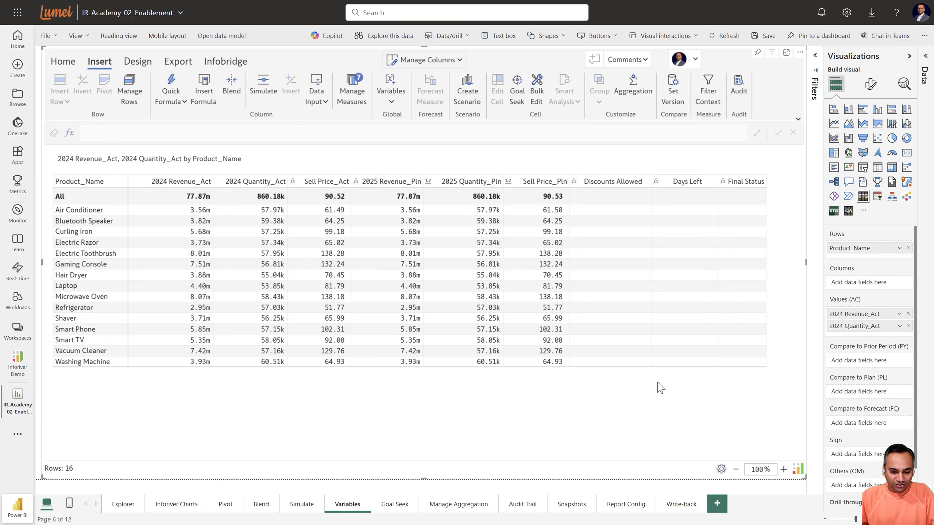
# Examine the formulas behind the Sell Price_Act, 2025 Quantity_Pln, Sell Price_Pln and 2025 Revenue_Pln columns
pyautogui.click(315, 188)
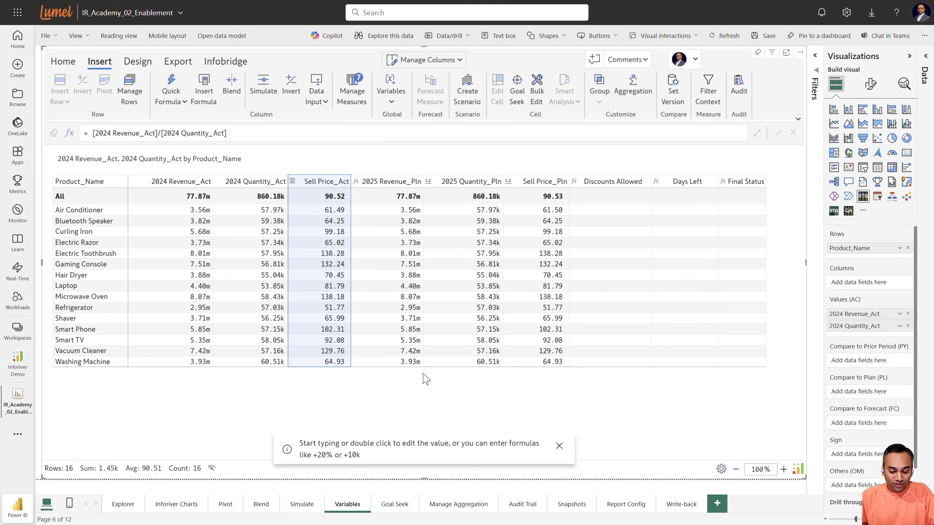
pyautogui.click(462, 188)
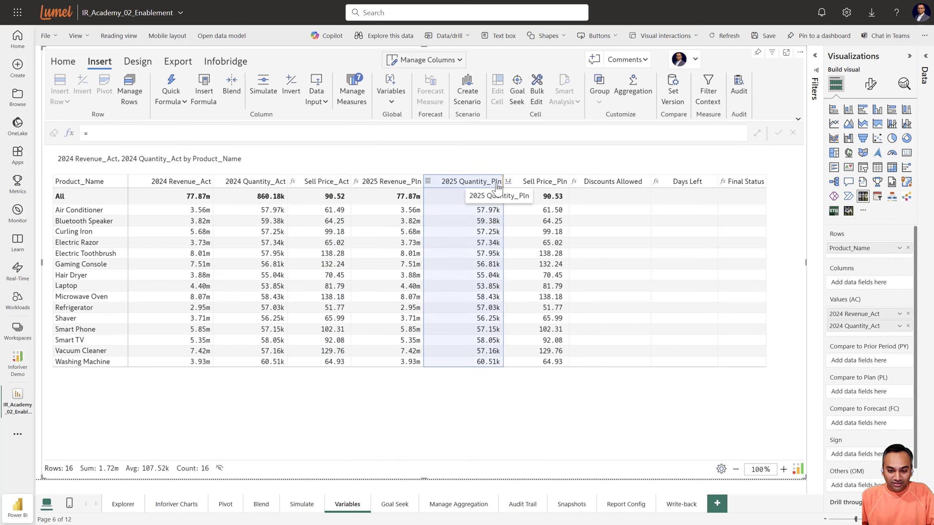
pyautogui.click(528, 188)
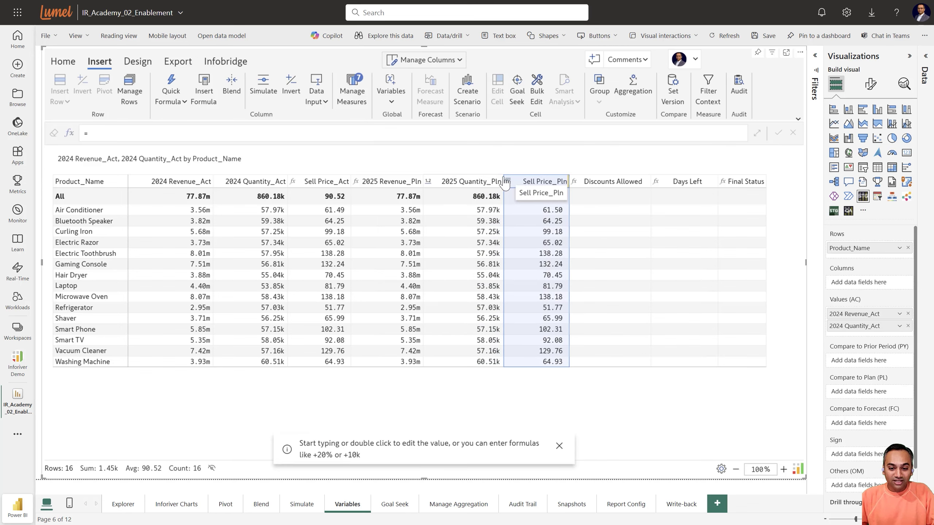
pyautogui.click(484, 428)
pyautogui.click(383, 187)
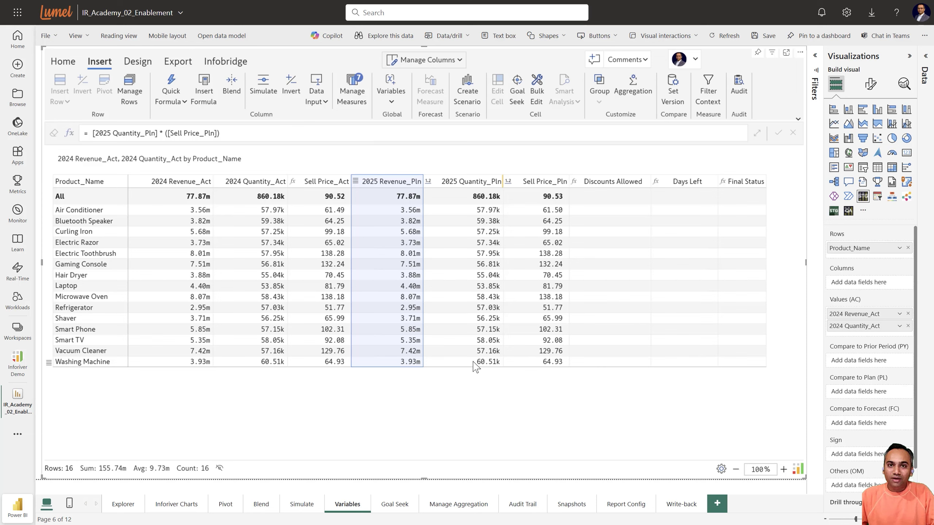
pyautogui.click(484, 391)
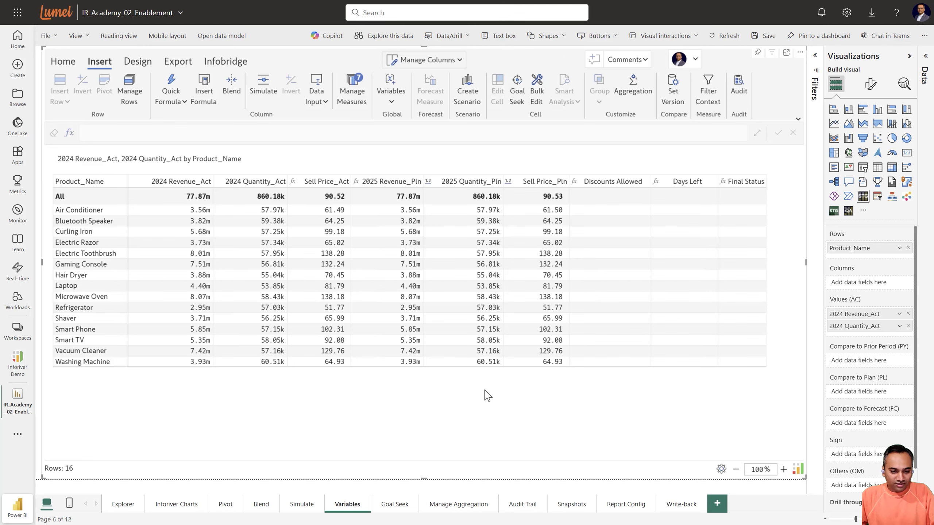
# Add a first variable in Define Variables and review the available variable types, keeping it as Number
pyautogui.click(392, 89)
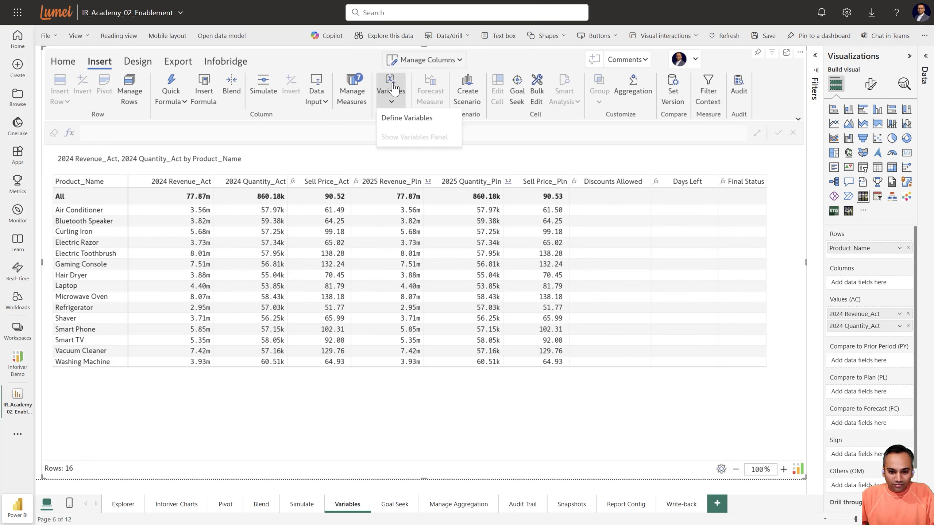
pyautogui.click(406, 118)
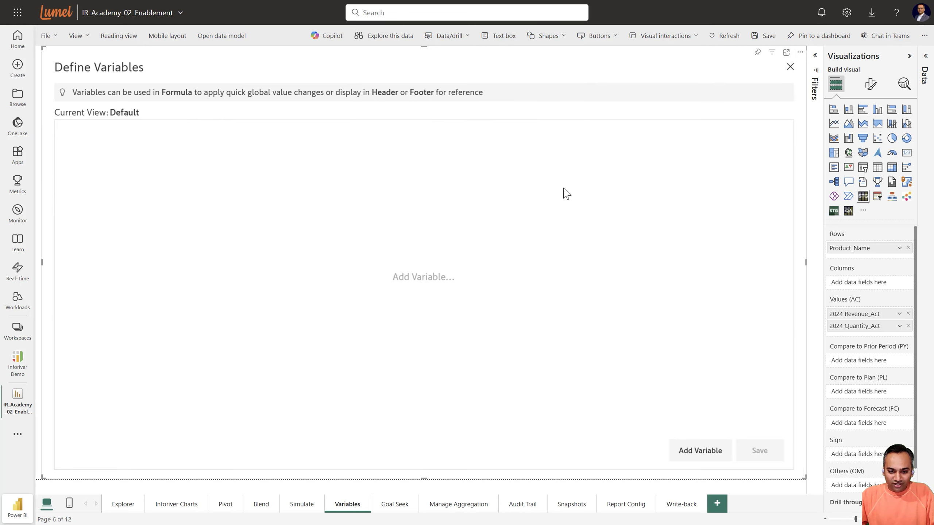
pyautogui.click(684, 456)
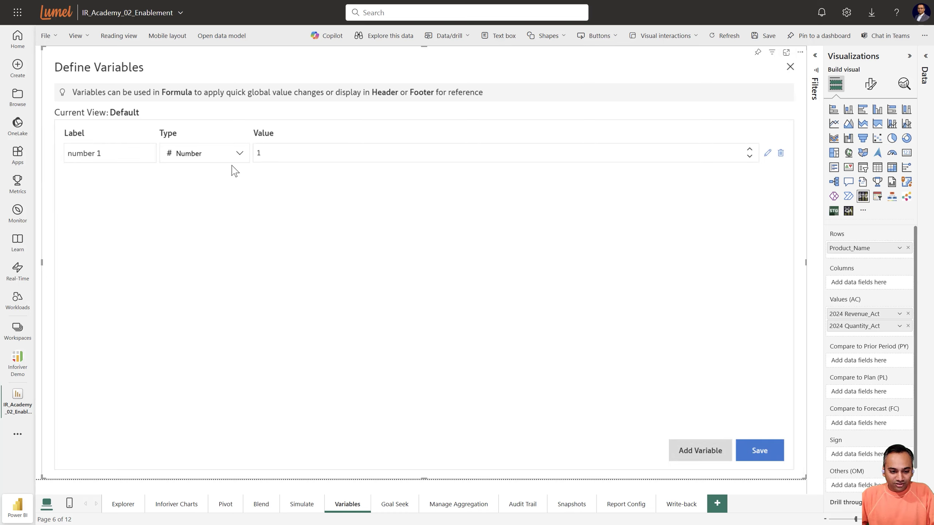
pyautogui.click(225, 153)
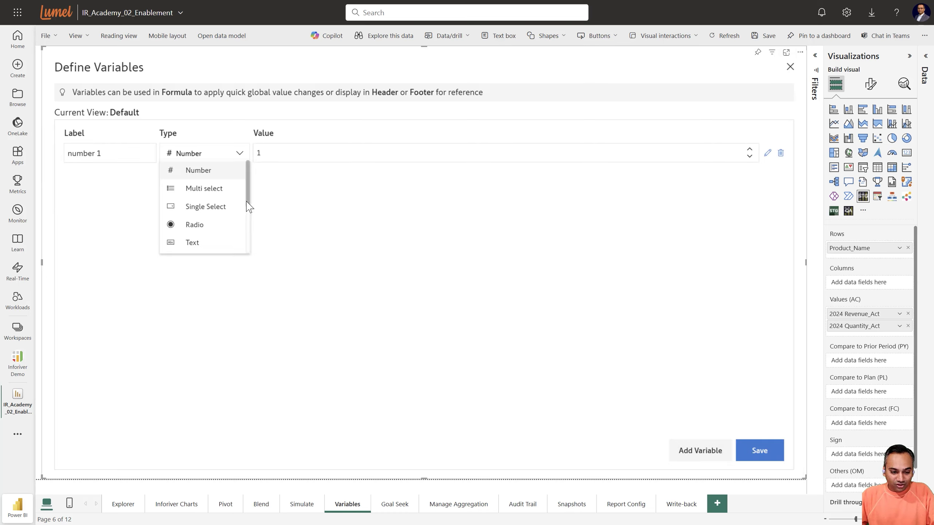
pyautogui.scroll(-3, 247, 206)
pyautogui.scroll(1, 249, 217)
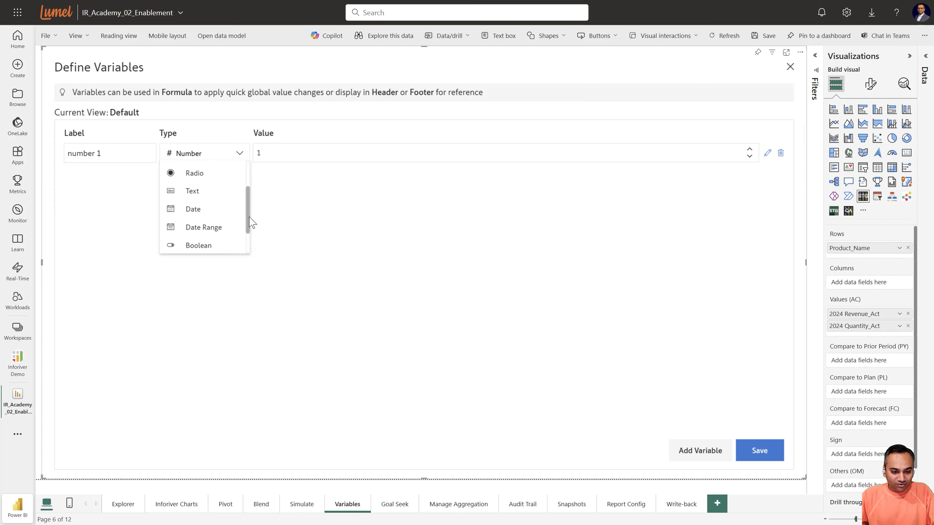
pyautogui.moveTo(250, 222); pyautogui.dragTo(253, 191)
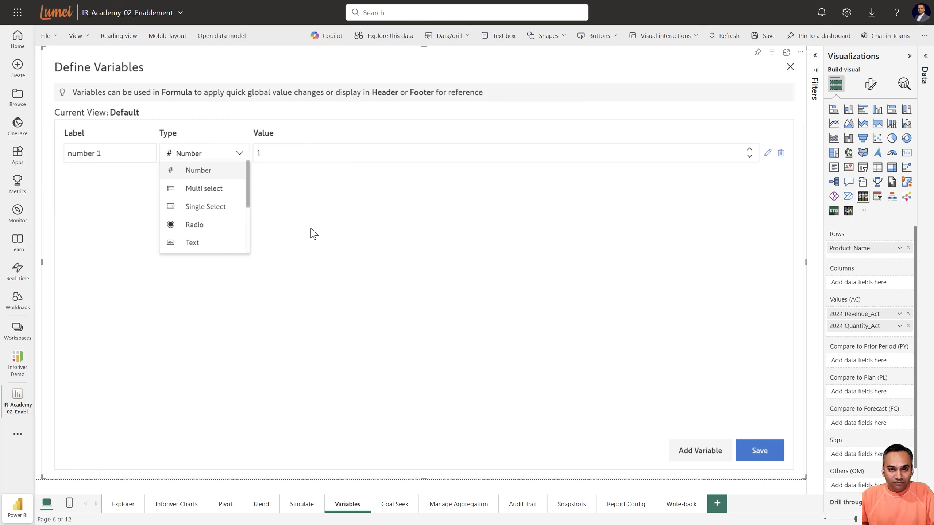
pyautogui.click(458, 191)
# Label the number variable Disc(%), treat its value as a percentage and set it to 0
pyautogui.click(767, 155)
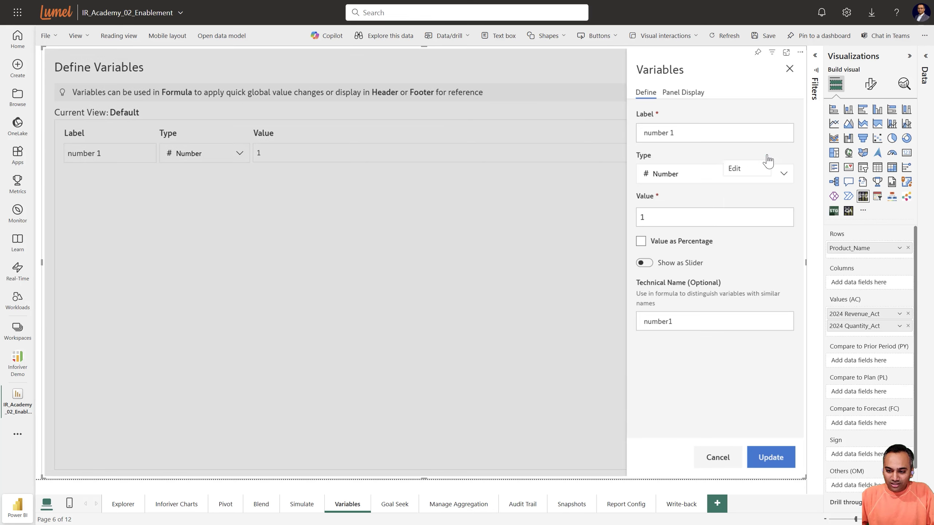
pyautogui.click(678, 133)
pyautogui.moveTo(673, 133); pyautogui.dragTo(622, 141)
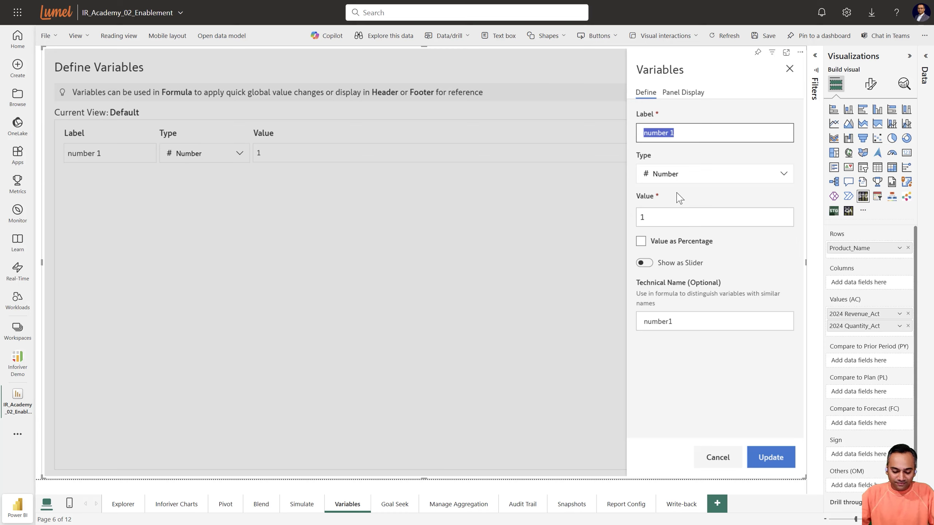
pyautogui.write('Disc(%)')
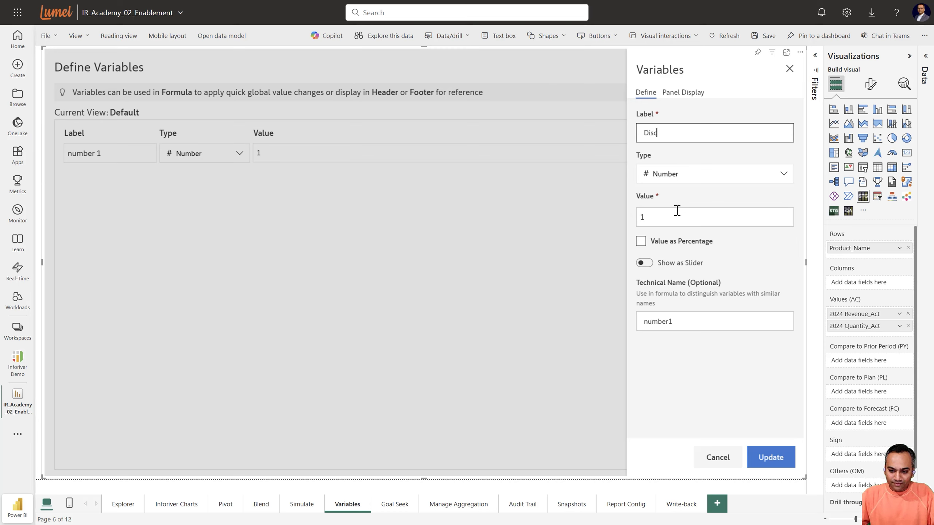
pyautogui.click(641, 242)
pyautogui.click(671, 217)
pyautogui.press('BackSpace')
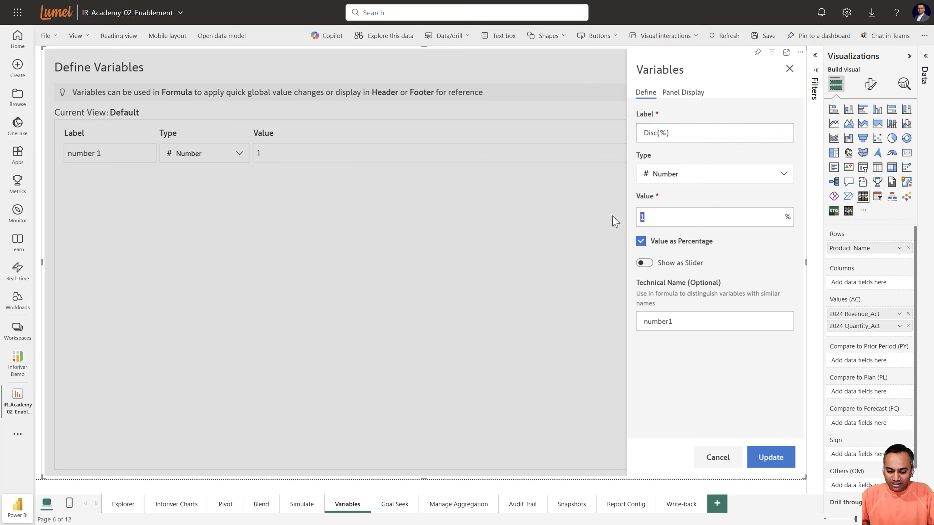
pyautogui.write('0')
# Set the Disc(%) variable's technical name to Disc Var and update the variable
pyautogui.doubleClick(684, 322)
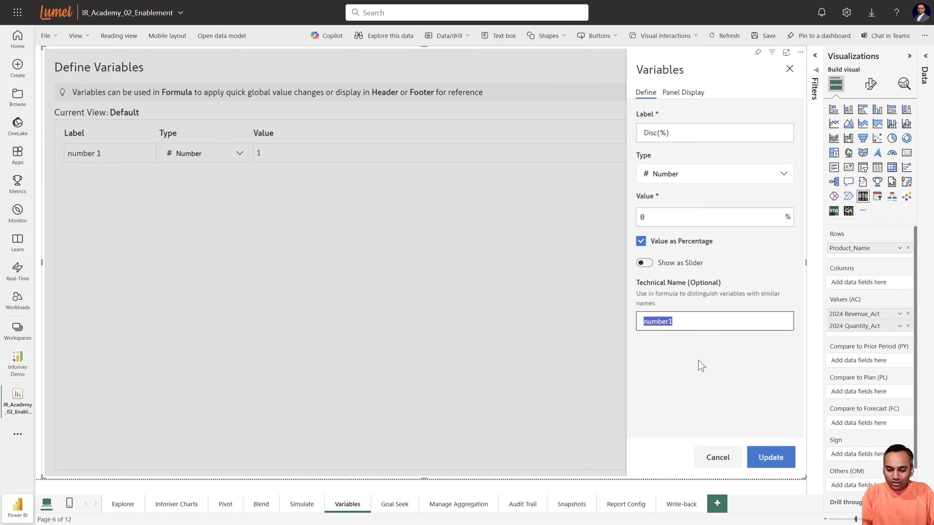
pyautogui.write('Disc Var')
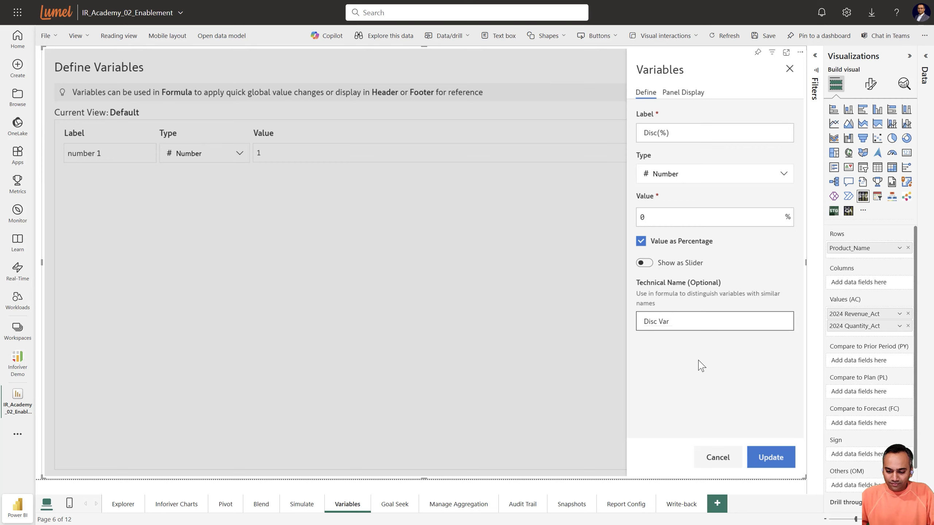
pyautogui.click(771, 456)
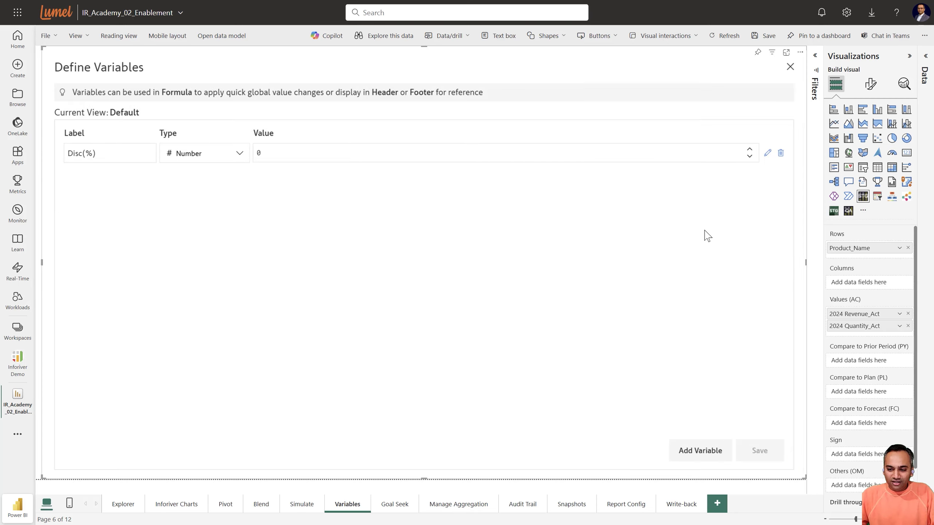
# Add a second variable and set its type to Single Select
pyautogui.click(700, 451)
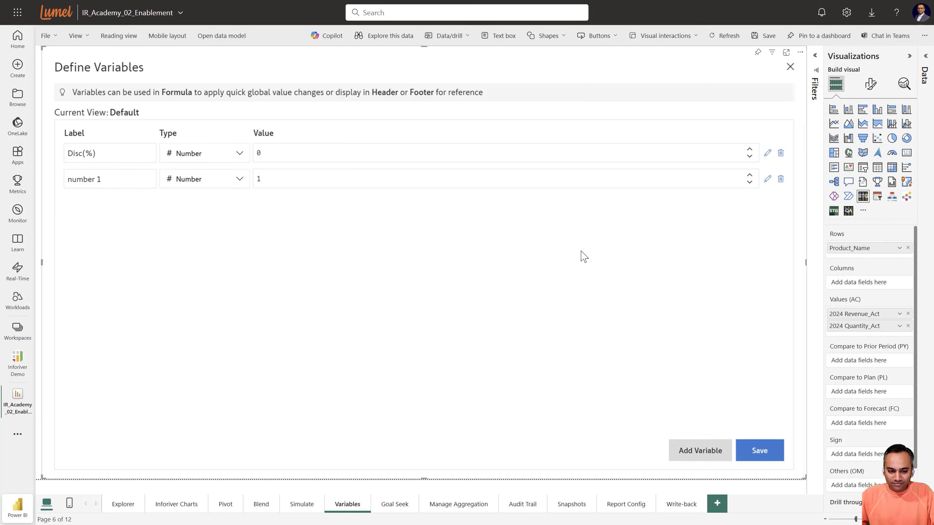
pyautogui.click(240, 180)
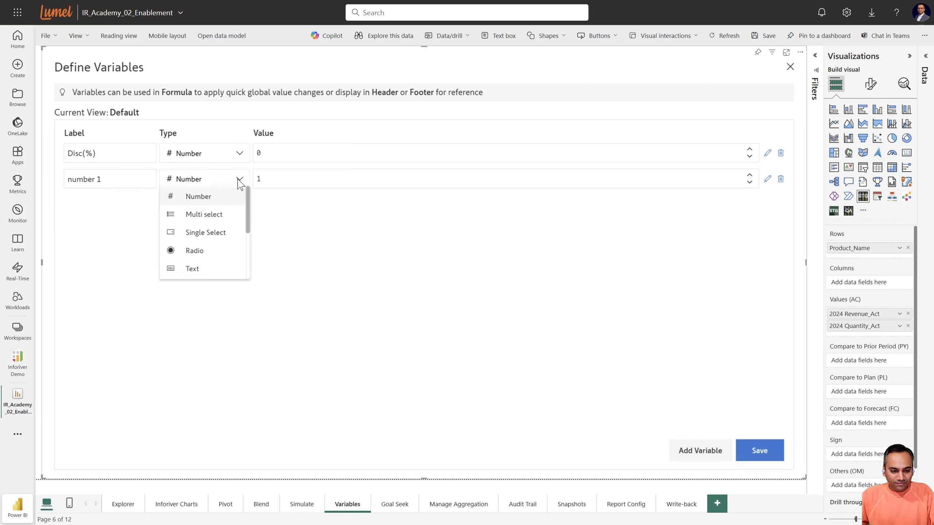
pyautogui.click(216, 232)
# Delete the third option of the single-select variable and name the remaining two Pending and Completed
pyautogui.click(767, 179)
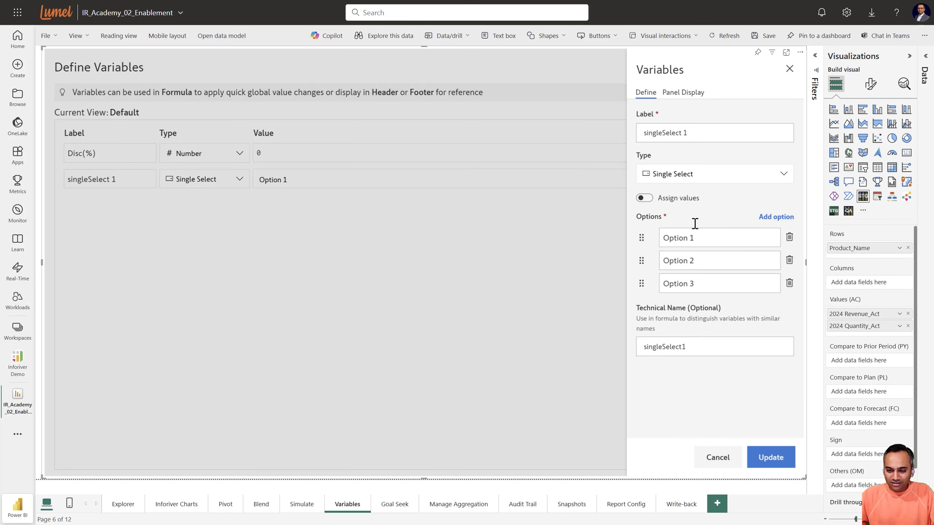
pyautogui.click(790, 283)
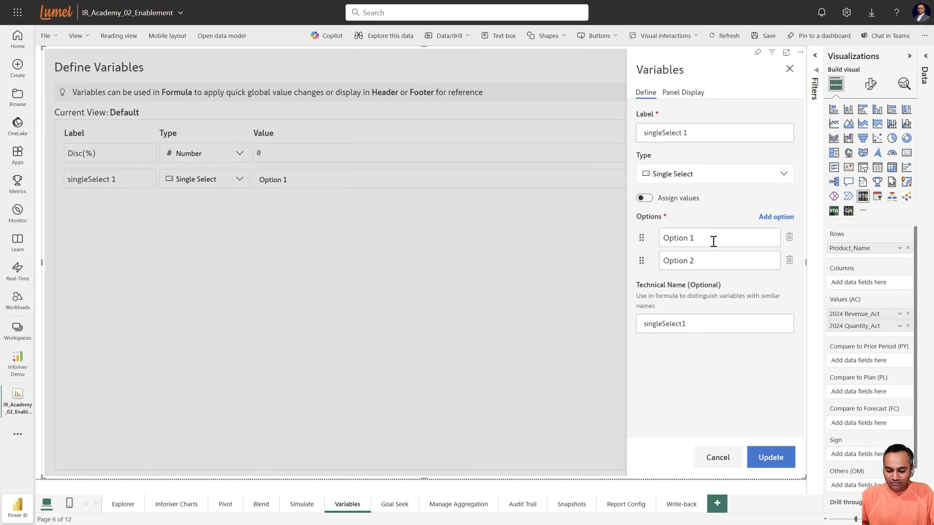
pyautogui.moveTo(713, 241); pyautogui.dragTo(660, 243)
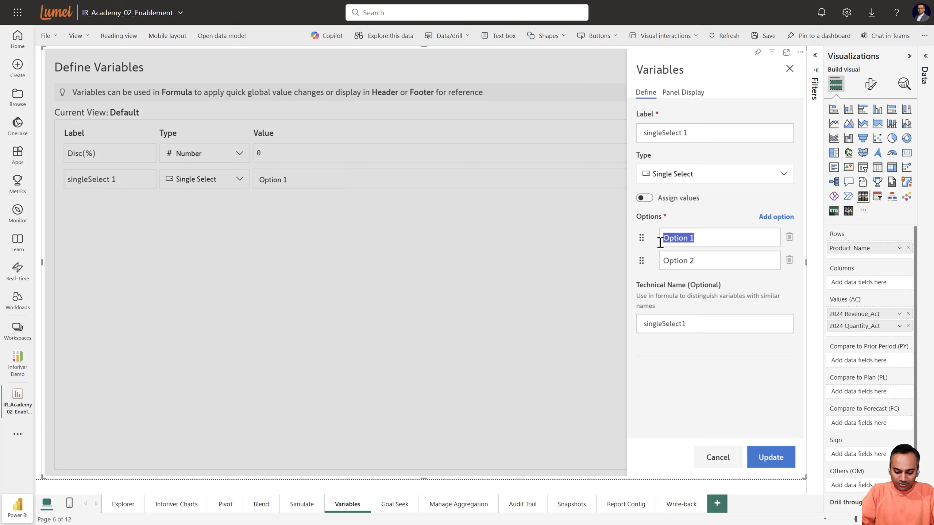
pyautogui.write('Pending')
pyautogui.press('Tab')
pyautogui.write('Complete')
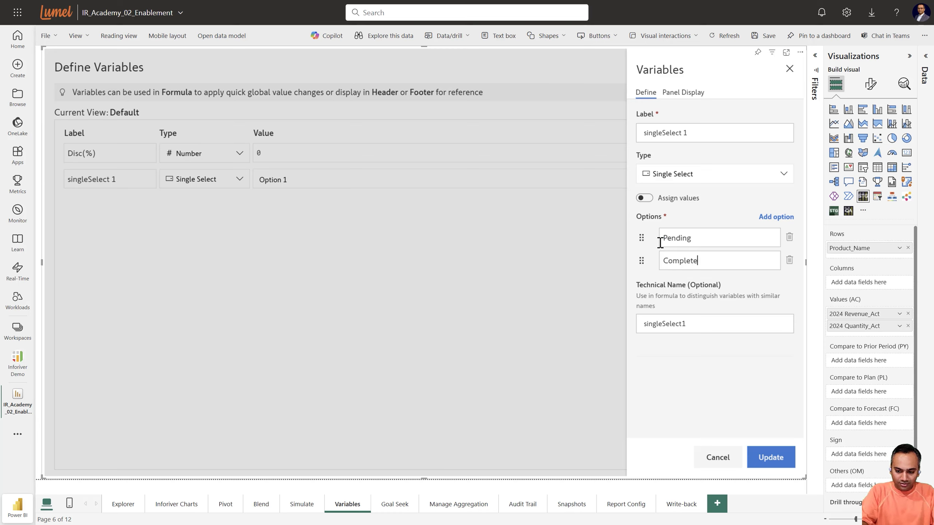
pyautogui.write('d')
# Label the single-select variable Status, give it the technical name Status Var and update it
pyautogui.moveTo(706, 141); pyautogui.dragTo(632, 142)
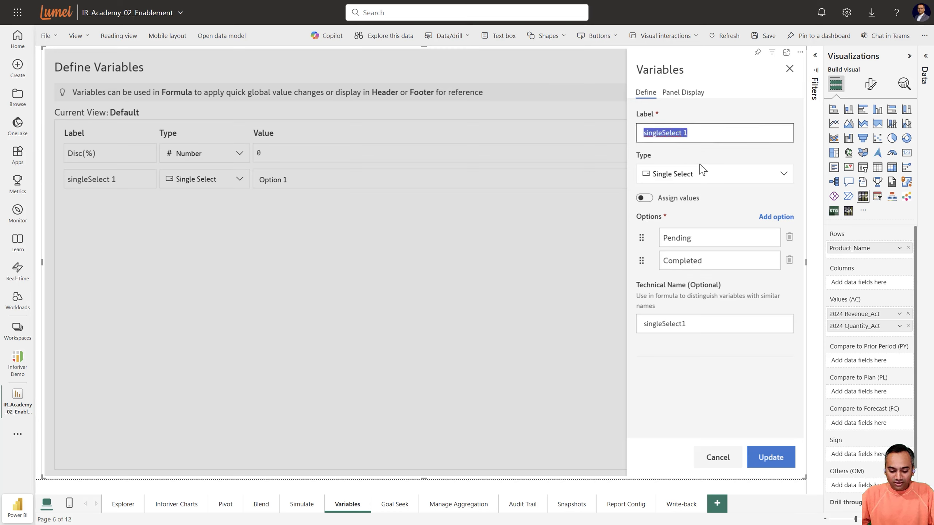
pyautogui.write('Status')
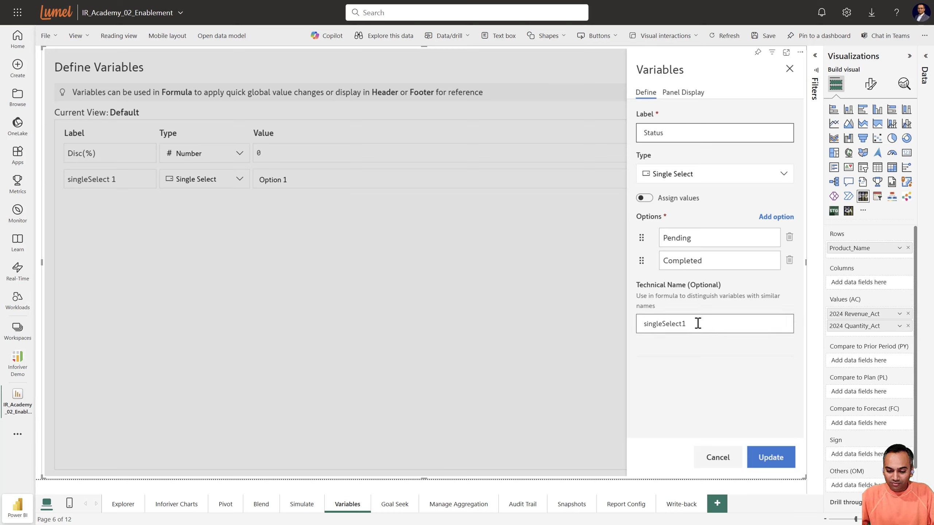
pyautogui.moveTo(698, 323); pyautogui.dragTo(646, 323)
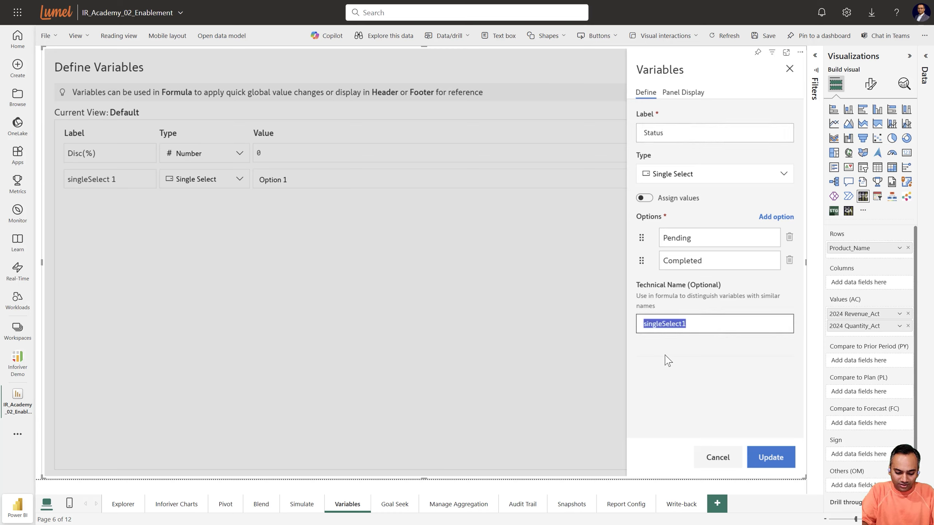
pyautogui.write('Status Var')
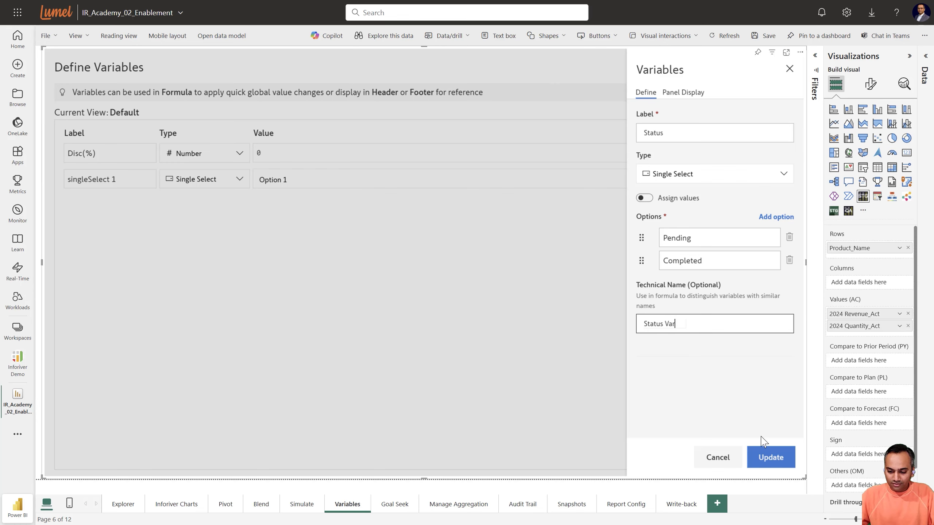
pyautogui.click(765, 452)
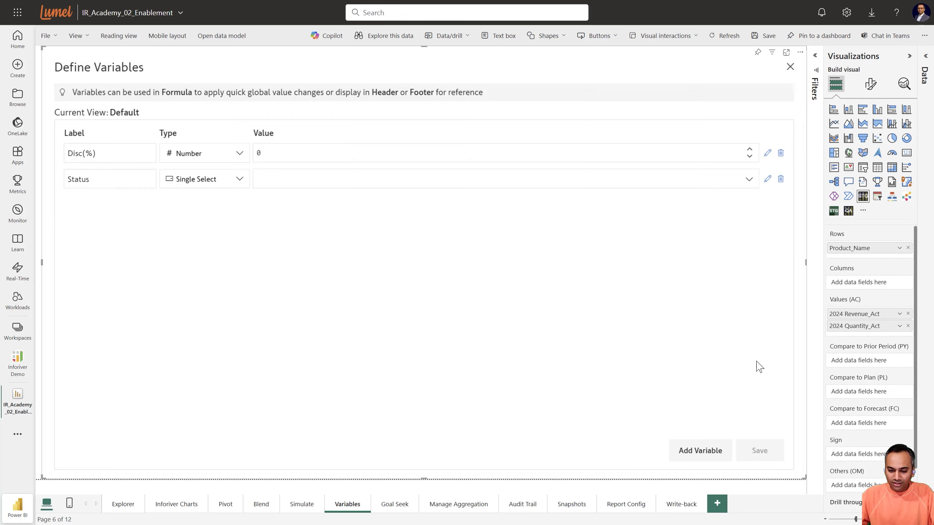
# Add a third variable and set its type to Date
pyautogui.click(700, 452)
pyautogui.click(209, 208)
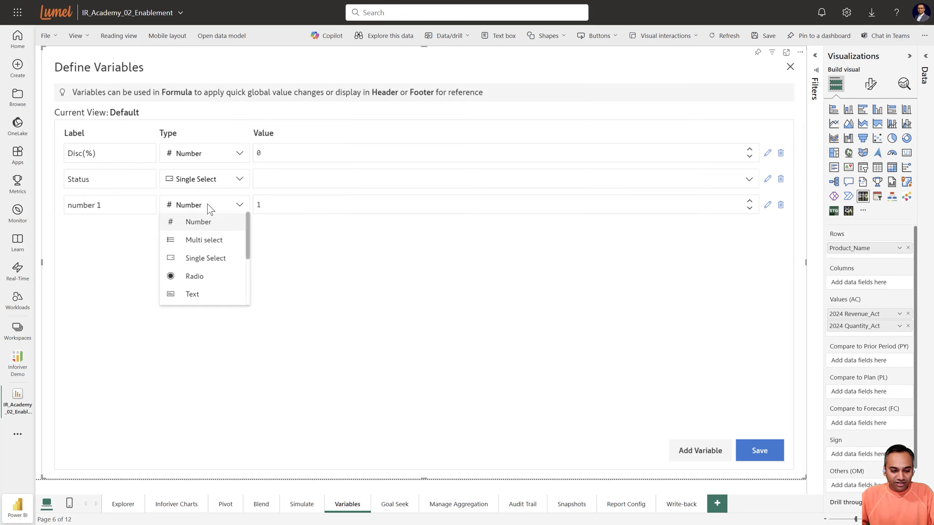
pyautogui.scroll(-3, 221, 250)
pyautogui.click(198, 247)
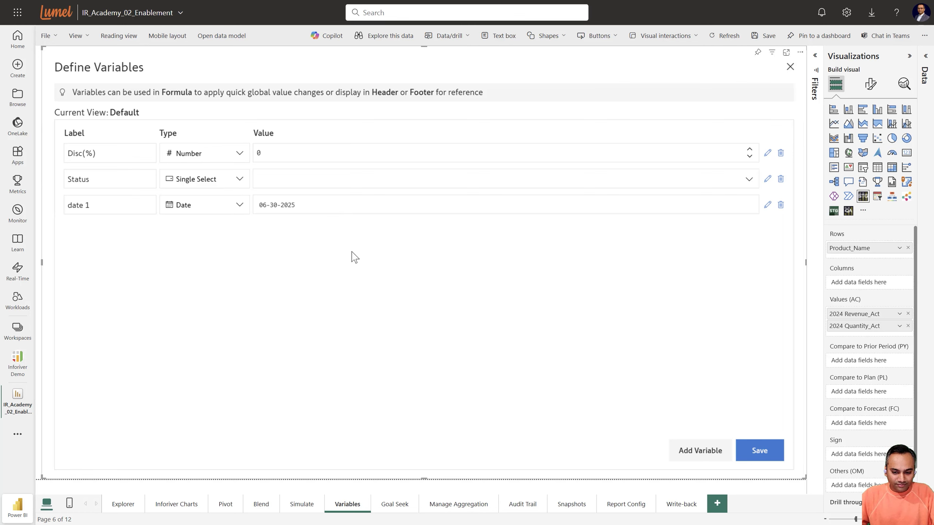
# Edit the date variable and set its value to 07-01-2025
pyautogui.click(767, 205)
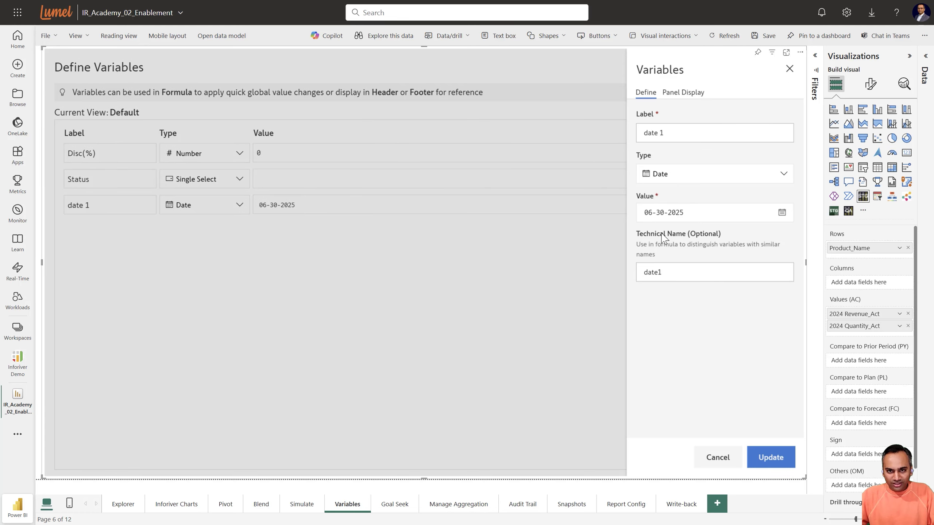
pyautogui.click(782, 212)
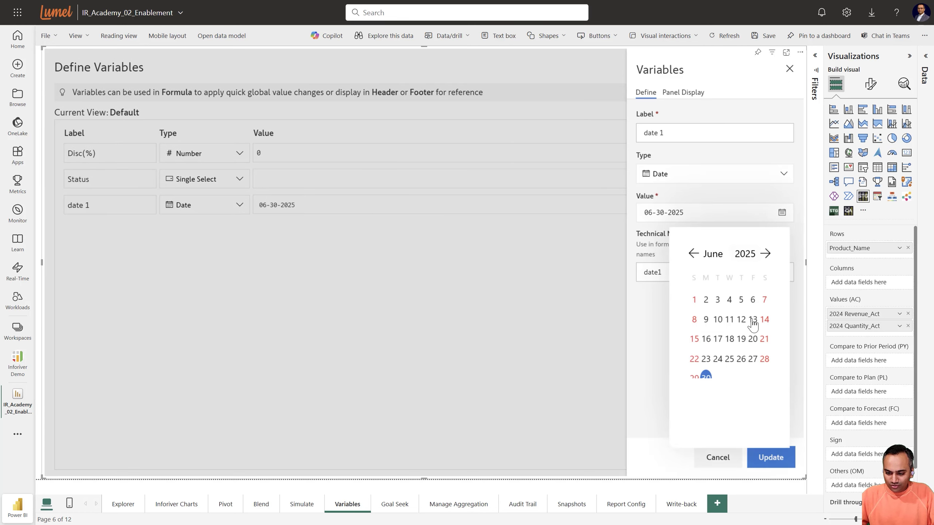
pyautogui.click(765, 254)
pyautogui.click(718, 300)
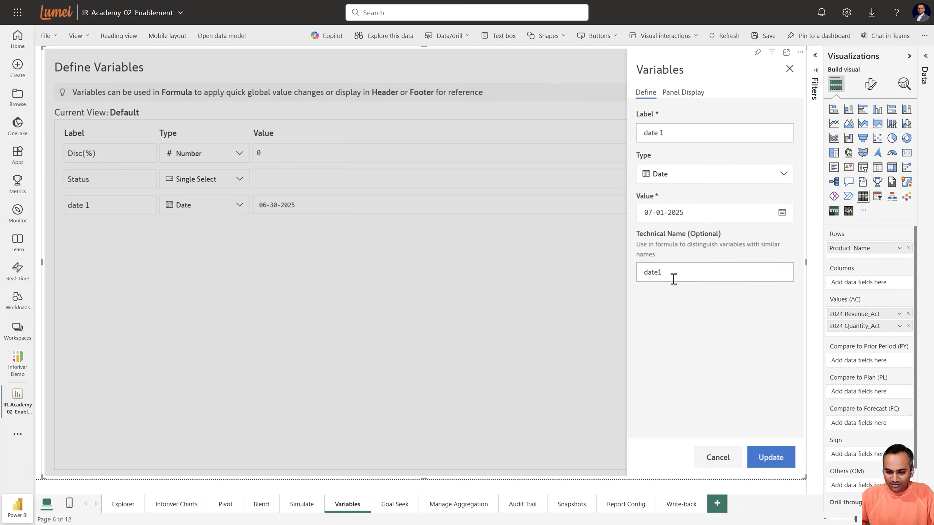
# Give the date variable the technical name Date Var and the label Deadline, update it and close the variable definitions
pyautogui.moveTo(673, 279); pyautogui.dragTo(638, 278)
pyautogui.write('Dat')
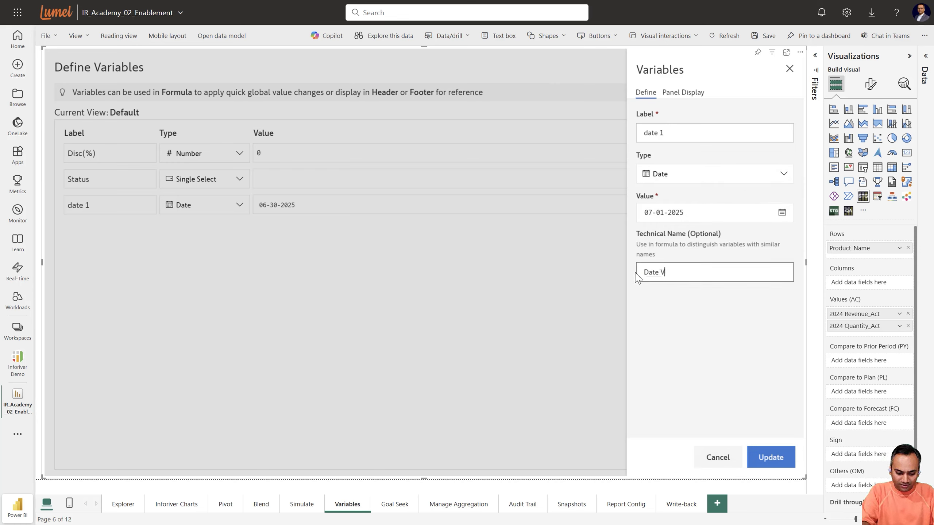
pyautogui.click(669, 134)
pyautogui.hotkey('ctrl', 'a')
pyautogui.write('Deadli')
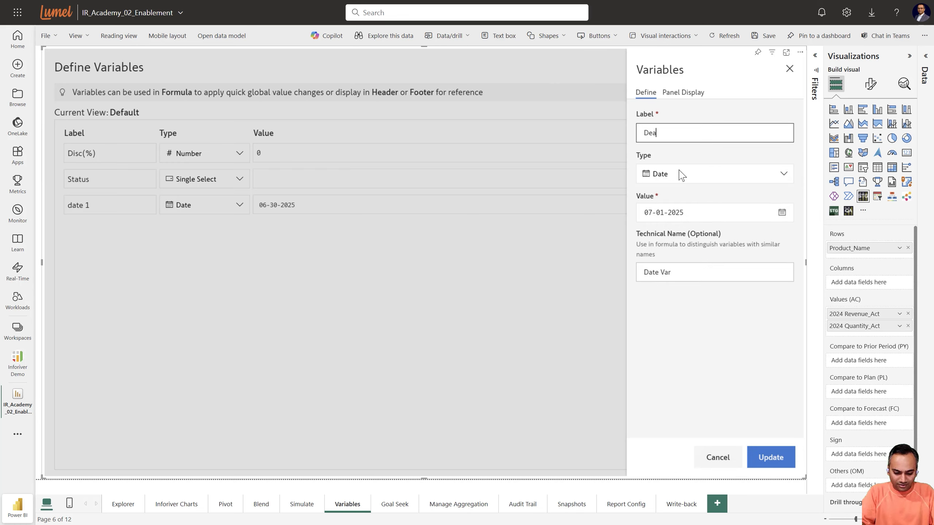
pyautogui.write('ne')
pyautogui.click(757, 456)
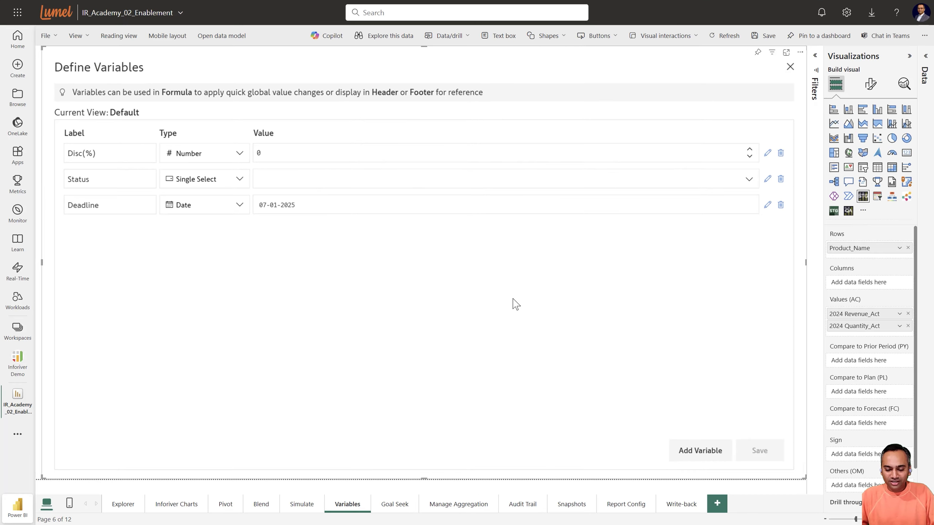
pyautogui.click(790, 68)
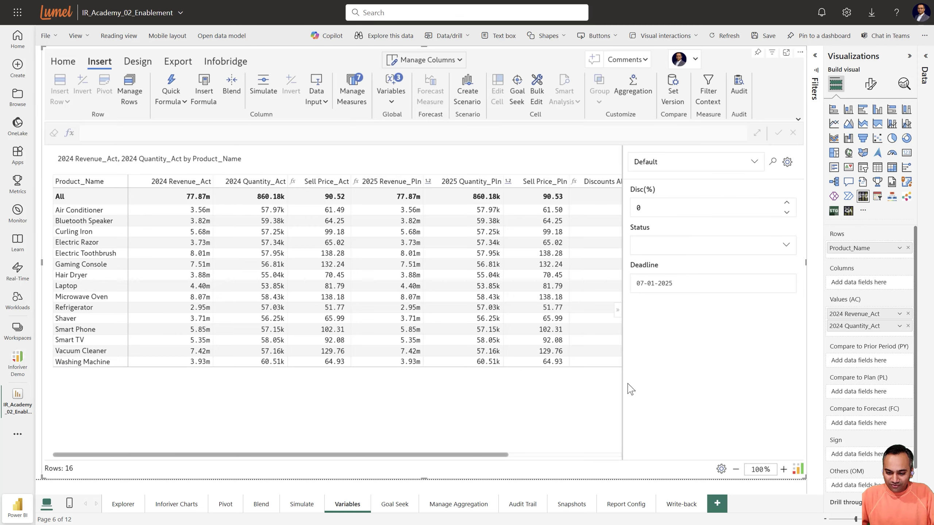
# Check the Status variable's options in the variables side panel beside the table and collapse the panel
pyautogui.click(618, 310)
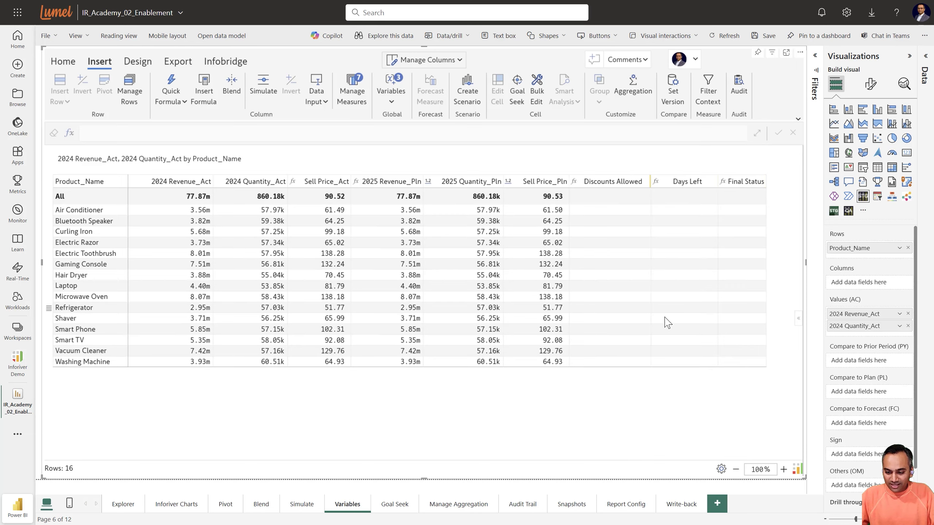
pyautogui.click(798, 319)
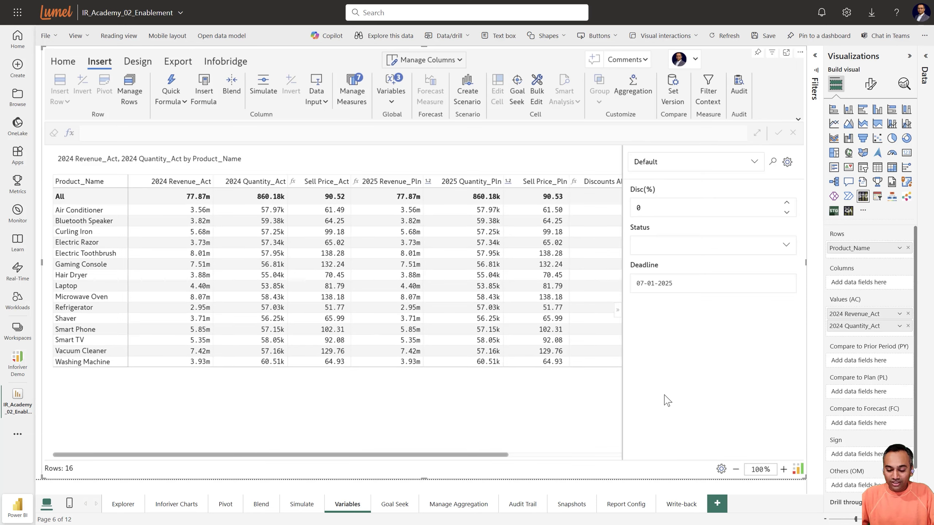
pyautogui.click(678, 251)
pyautogui.click(669, 265)
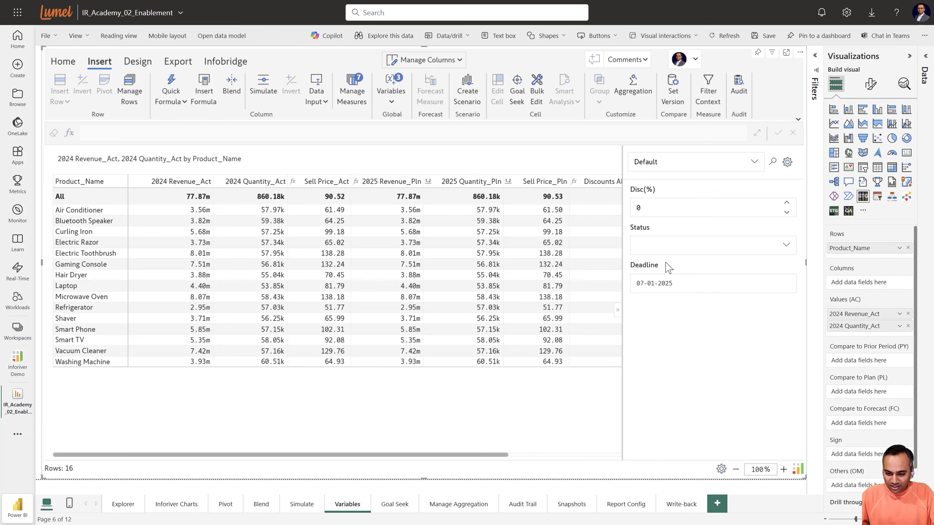
pyautogui.click(618, 310)
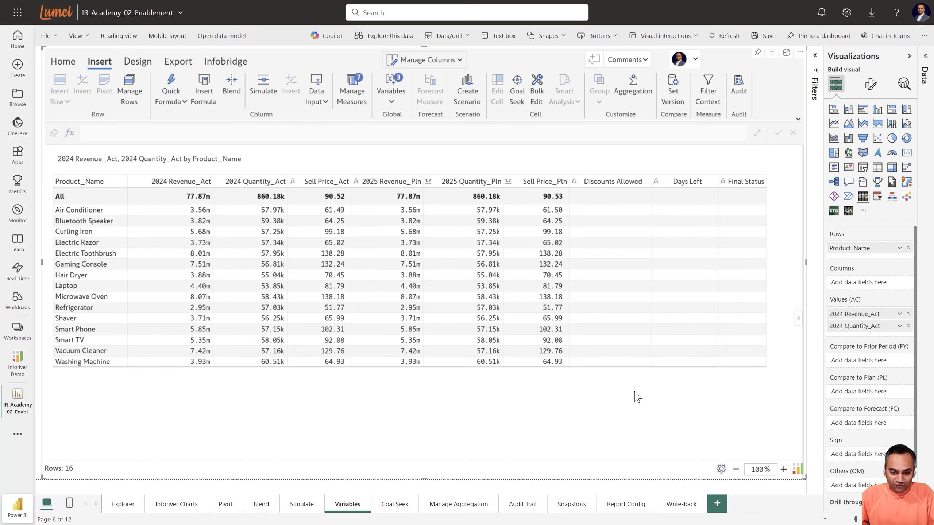
# Update the 2025 Revenue_Pln measure's formula to [2025 Quantity_Pln] * ([Sell Price_Pln]) * (1-[Disc Var]) and return to the list of inserted columns
pyautogui.click(356, 182)
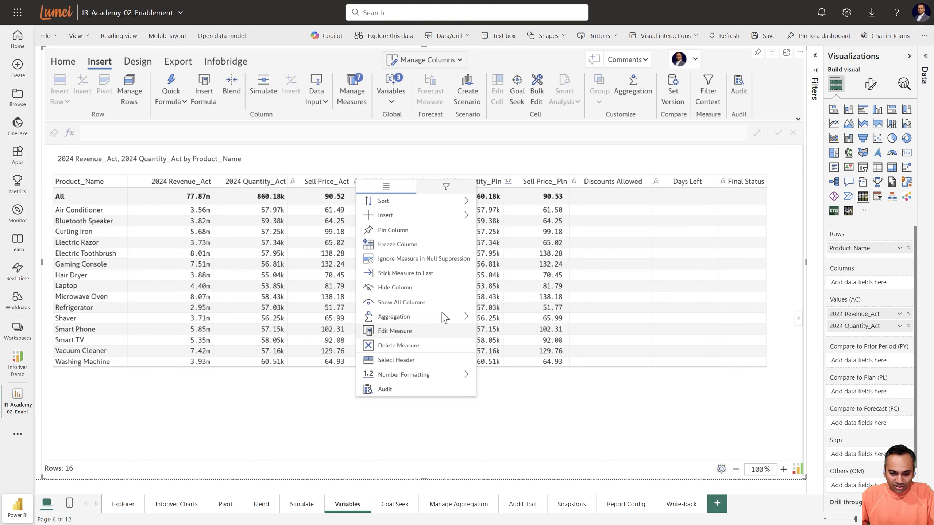
pyautogui.click(434, 331)
pyautogui.click(785, 139)
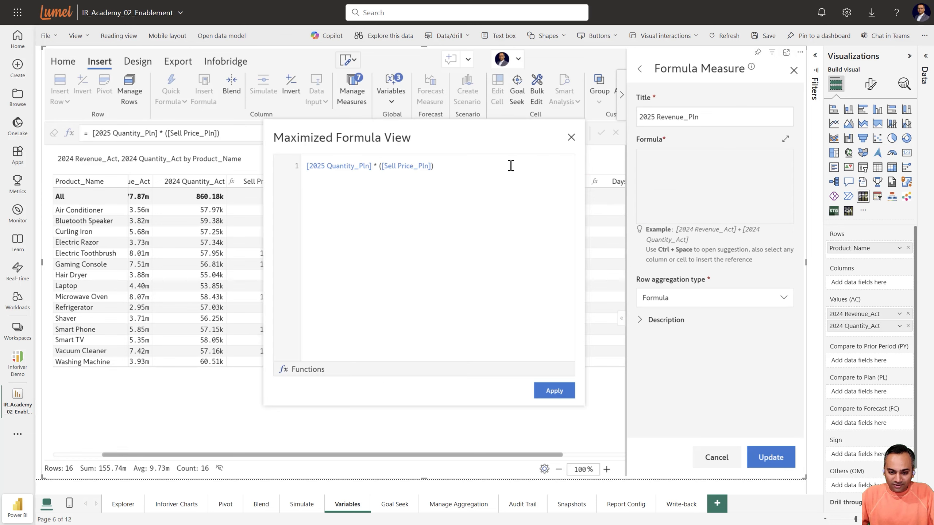
pyautogui.click(511, 165)
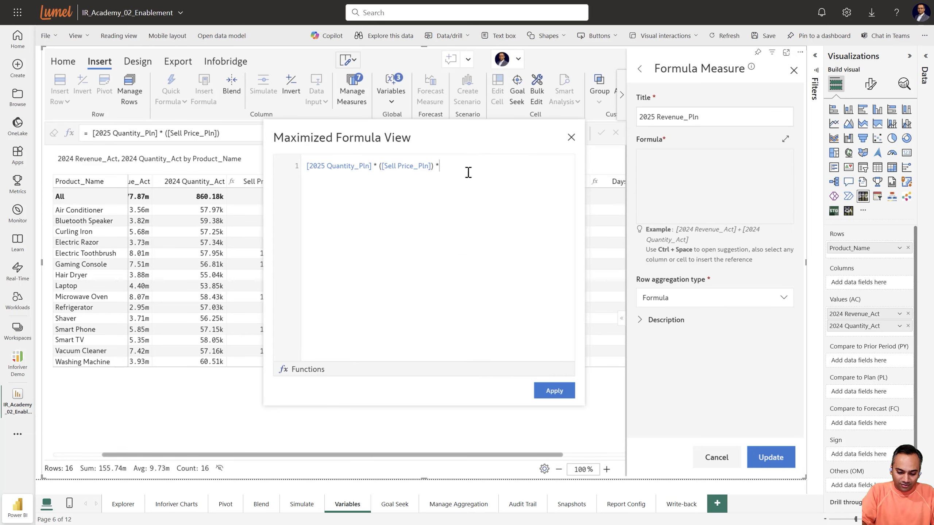
pyautogui.write('* (1-Dis')
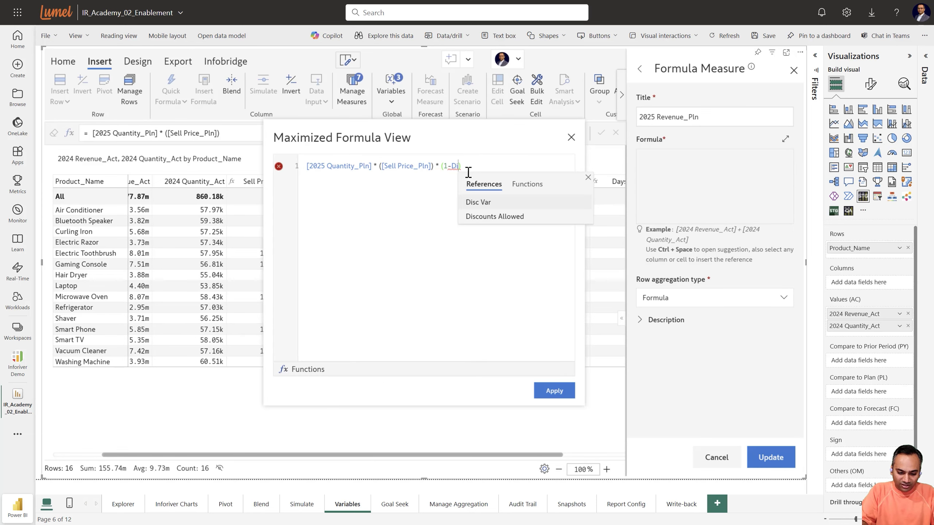
pyautogui.click(491, 205)
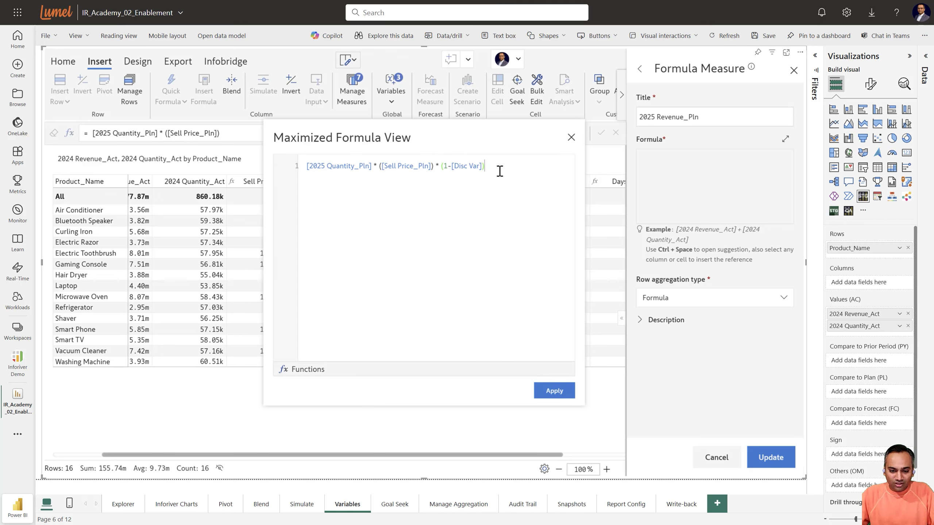
pyautogui.click(555, 390)
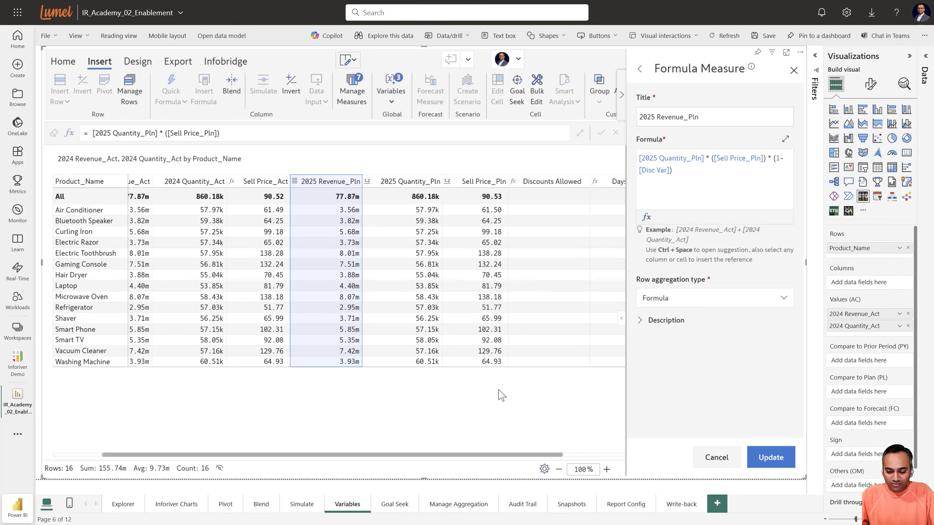
pyautogui.click(776, 456)
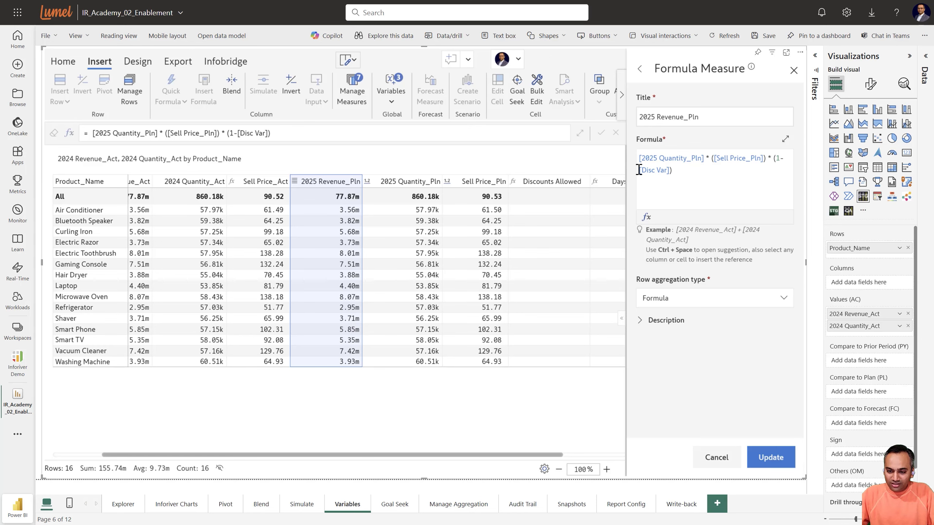
pyautogui.click(642, 71)
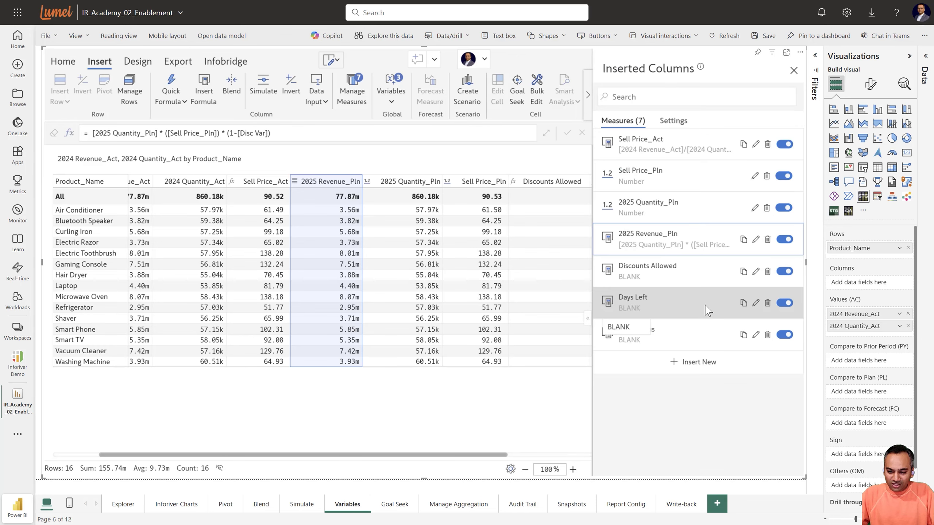
# Update the Discounts Allowed measure's formula to IF([Disc Var] > 0,"Yes","No") and return to the list of inserted columns
pyautogui.click(756, 272)
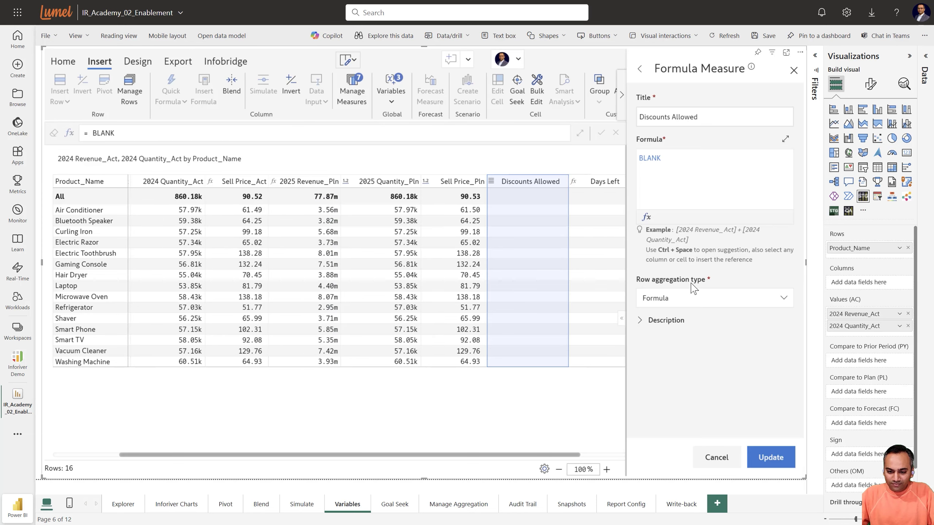
pyautogui.doubleClick(662, 158)
pyautogui.click(785, 139)
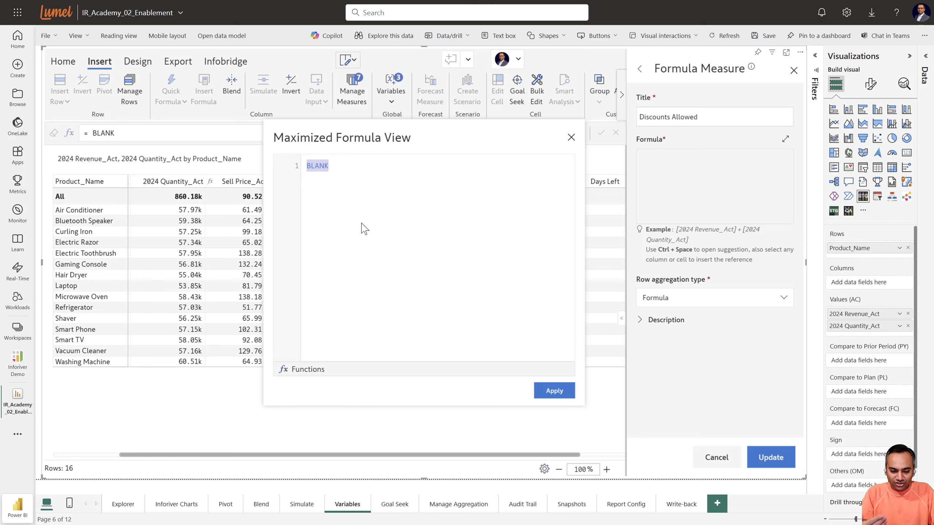
pyautogui.write('IF(')
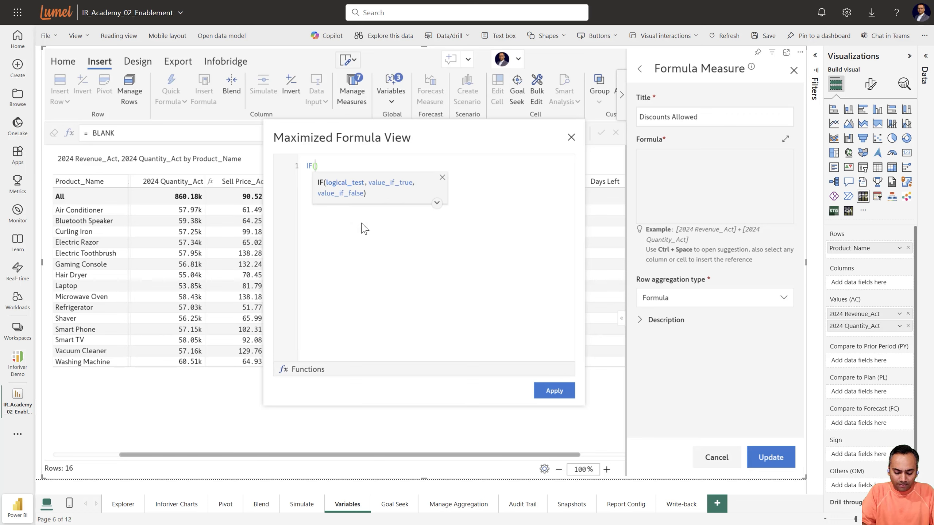
pyautogui.write('[Disc')
pyautogui.press('Return')
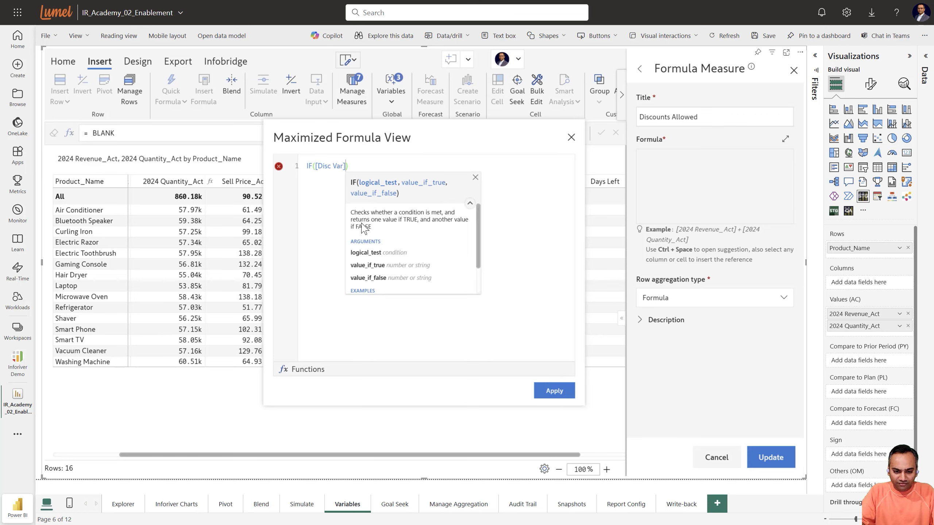
pyautogui.write('> ')
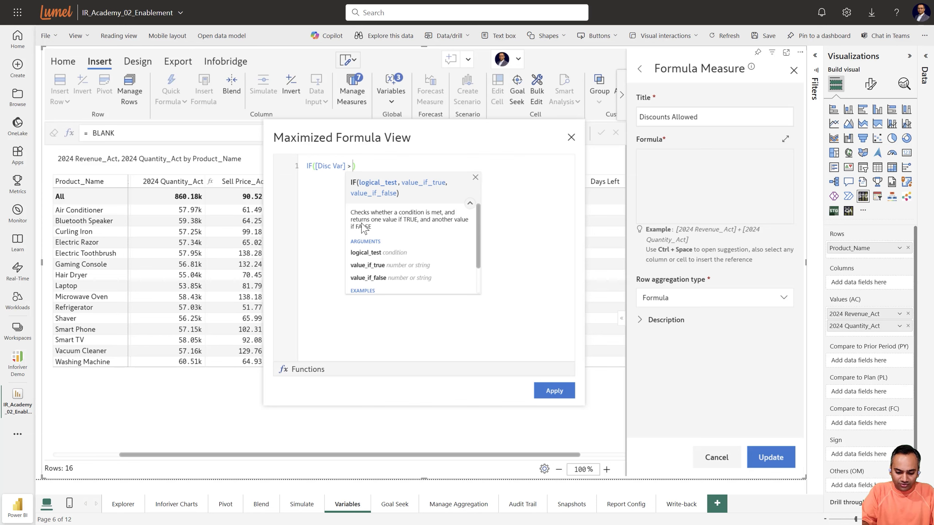
pyautogui.write('0')
pyautogui.write(',"Yes,')
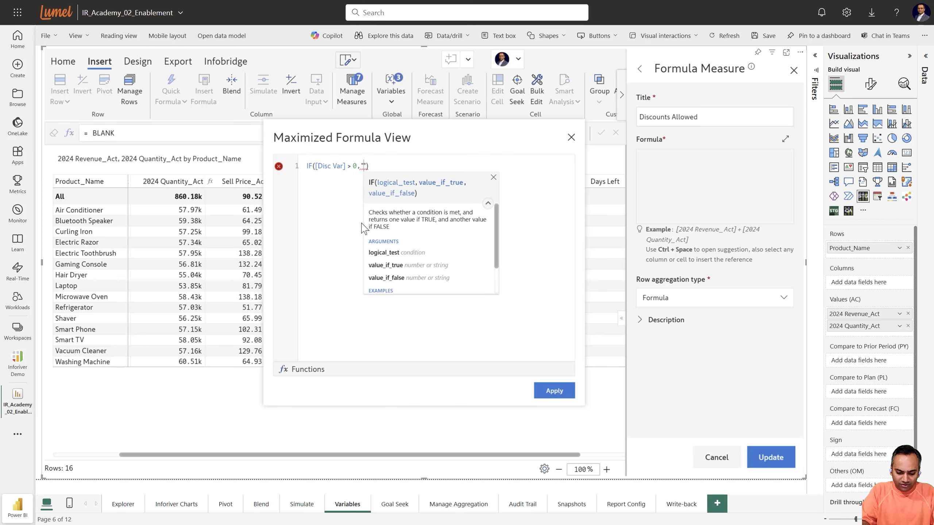
pyautogui.press('BackSpace')
pyautogui.write('"')
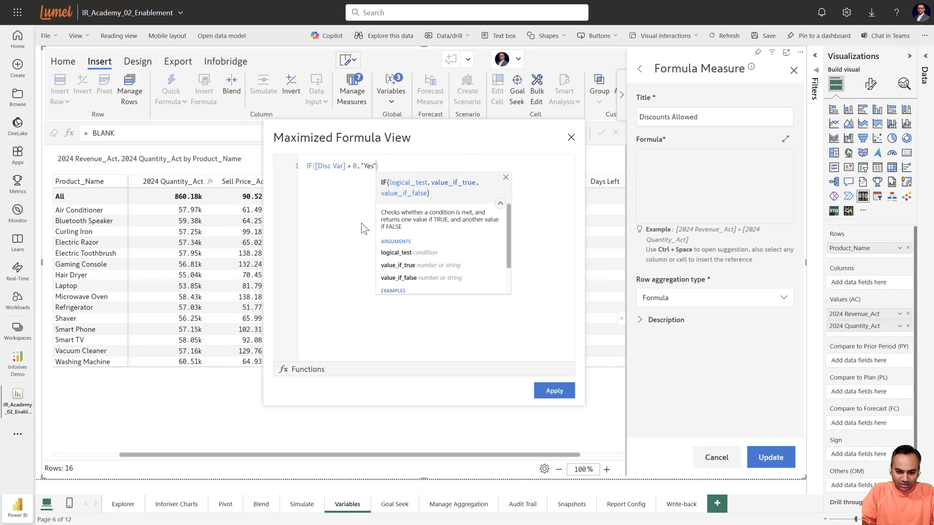
pyautogui.write(',"N')
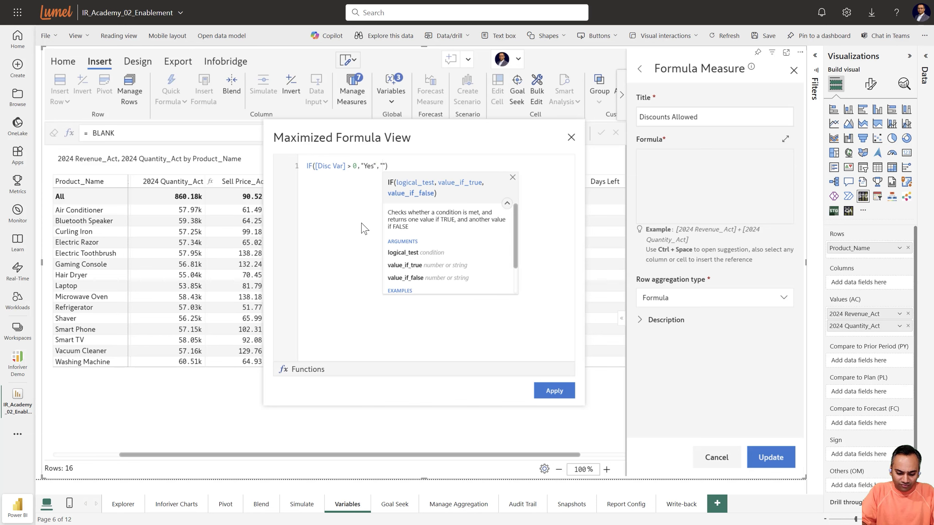
pyautogui.write('o")')
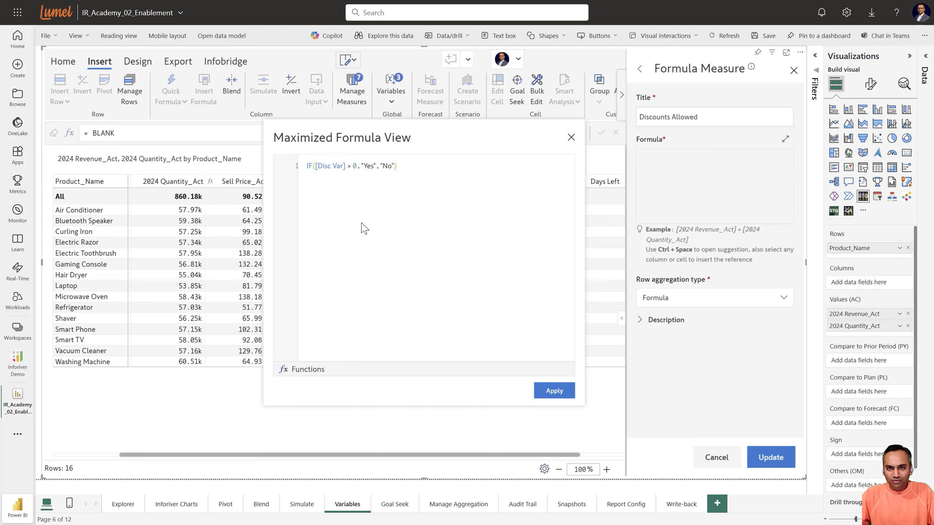
pyautogui.click(554, 390)
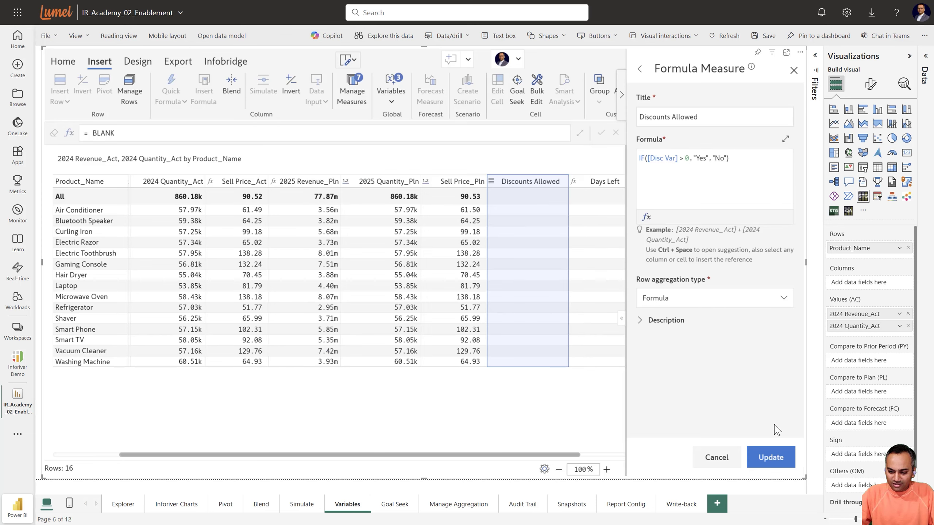
pyautogui.click(770, 460)
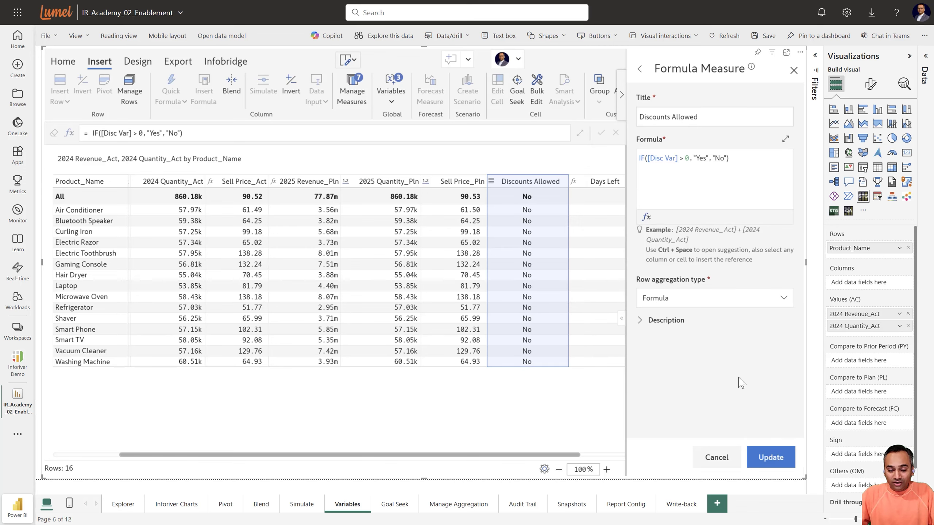
pyautogui.click(640, 69)
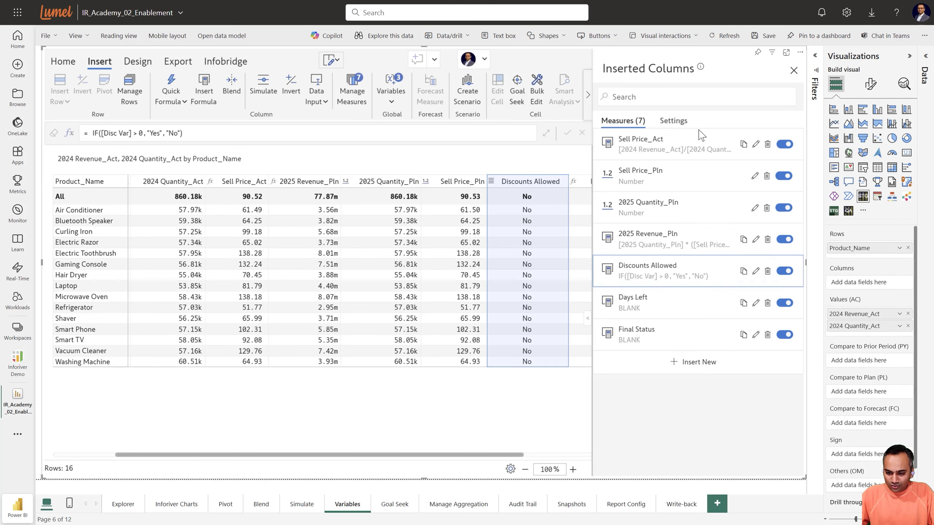
# Set the Days Left formula to IF([Date Var] - TODAY() < 0,"Delayed by "& ABS([Date Var] - TODAY()) &" days",[Date Var] - TODAY() &" days")
pyautogui.click(756, 304)
pyautogui.click(681, 158)
pyautogui.click(786, 139)
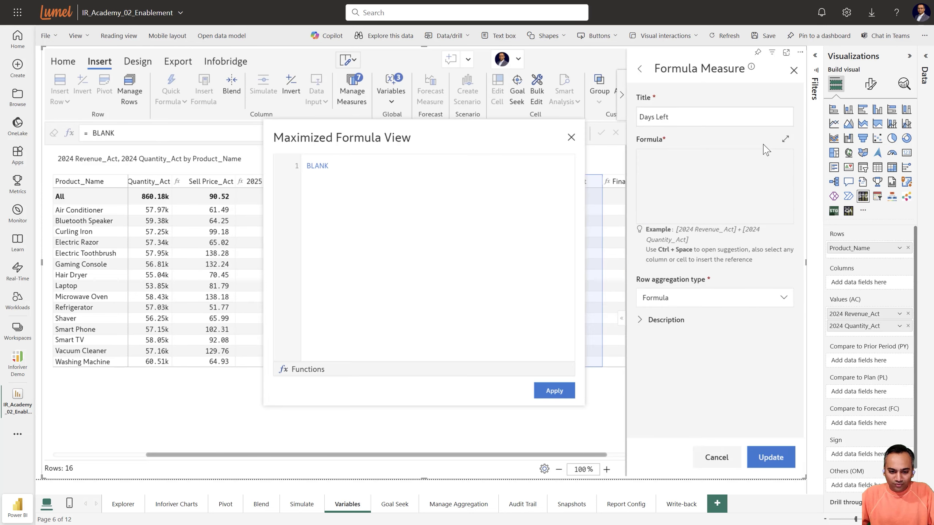
pyautogui.moveTo(345, 165); pyautogui.dragTo(303, 164)
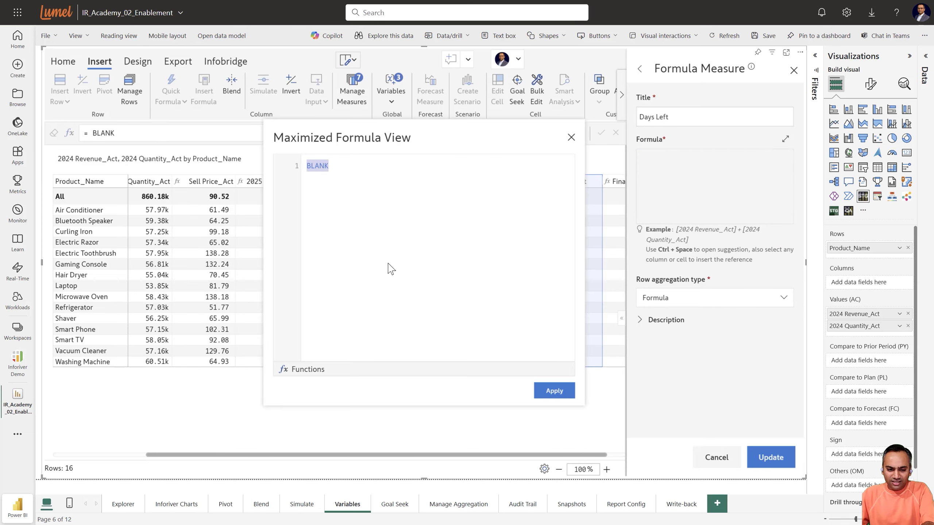
pyautogui.press('BackSpace')
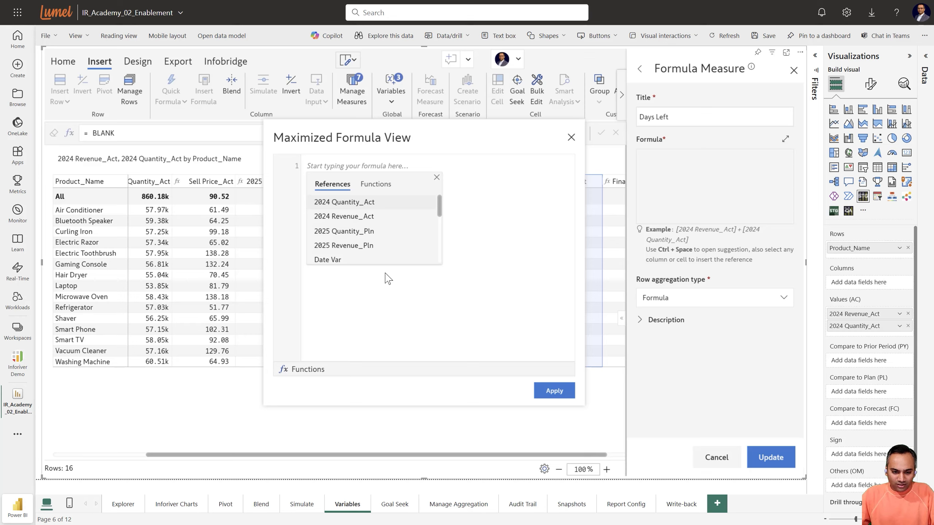
pyautogui.click(436, 177)
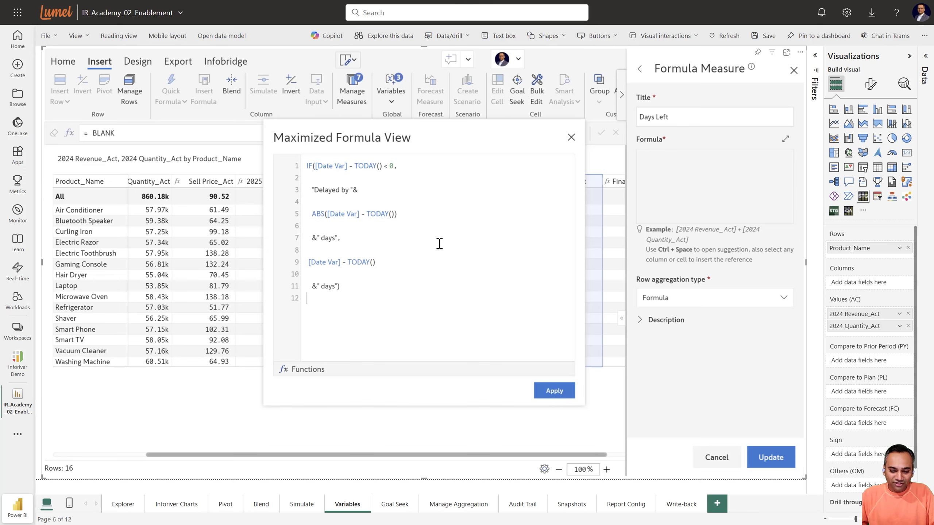
pyautogui.click(554, 390)
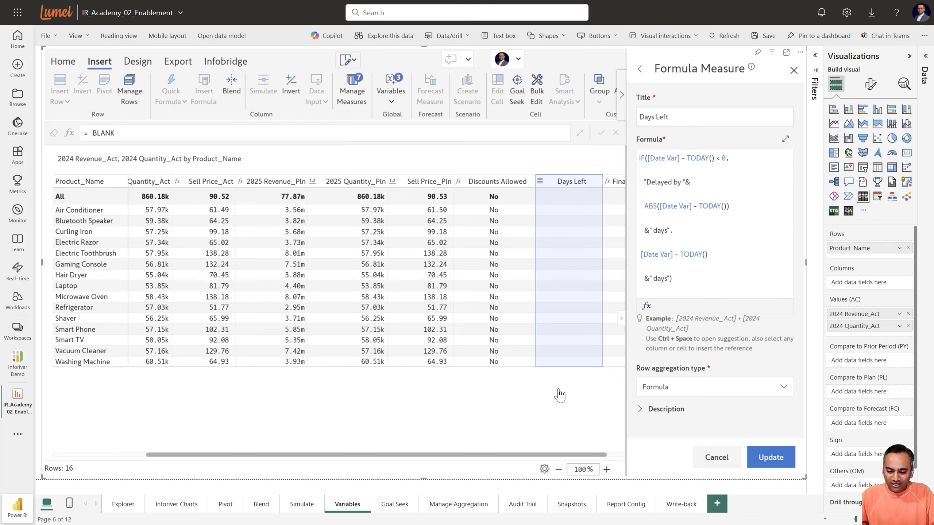
pyautogui.click(781, 462)
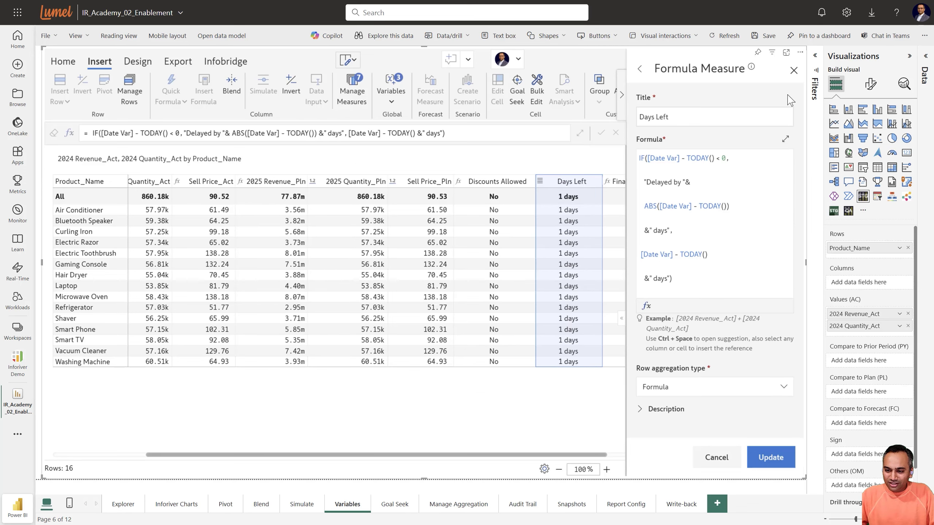
pyautogui.click(793, 72)
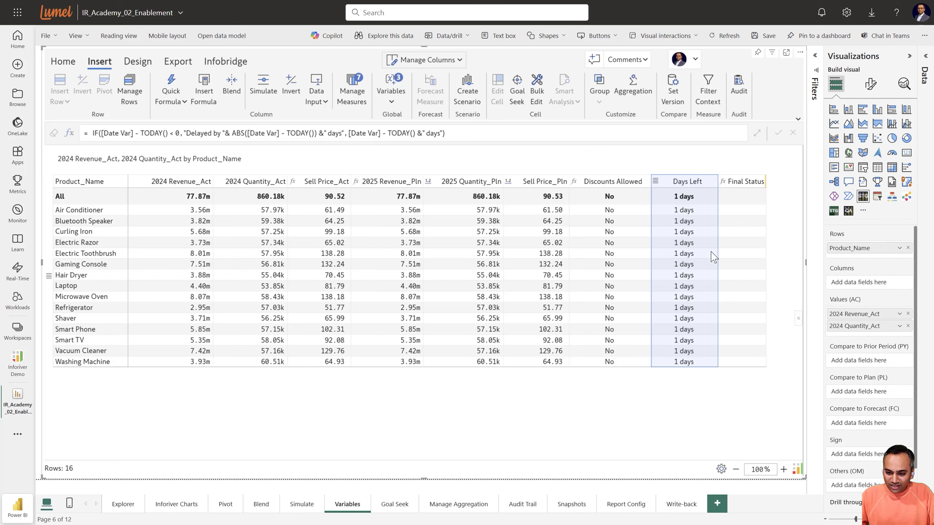
# Replace the BLANK formula of the Final Status measure with [Status Var] and update the measure
pyautogui.click(682, 389)
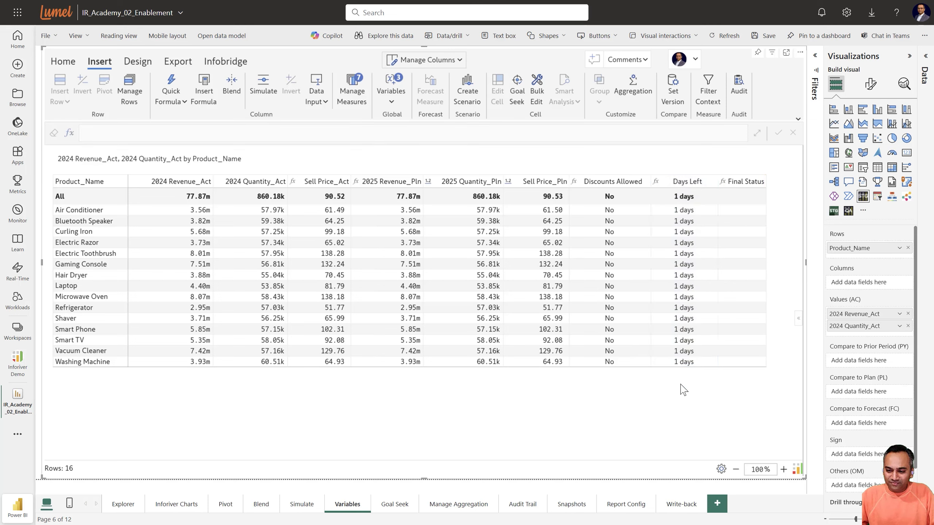
pyautogui.click(722, 187)
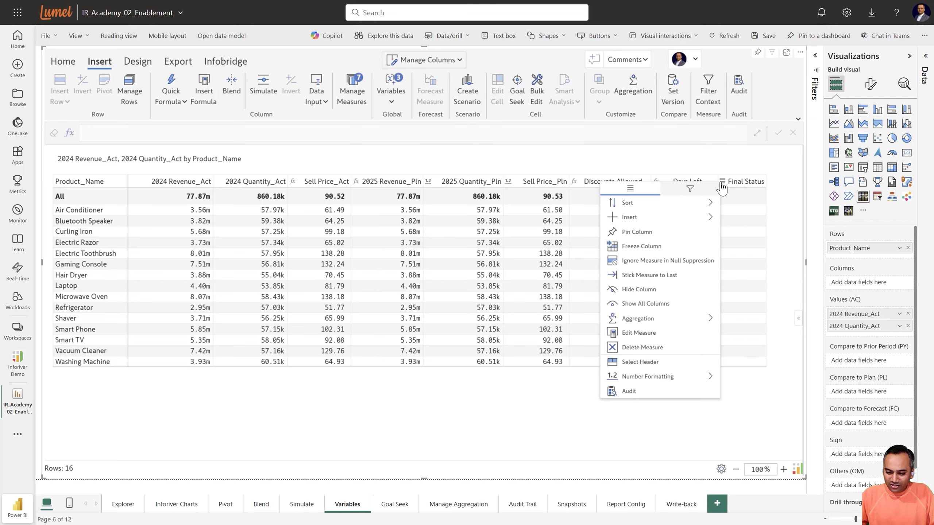
pyautogui.click(655, 341)
pyautogui.moveTo(690, 161); pyautogui.dragTo(632, 162)
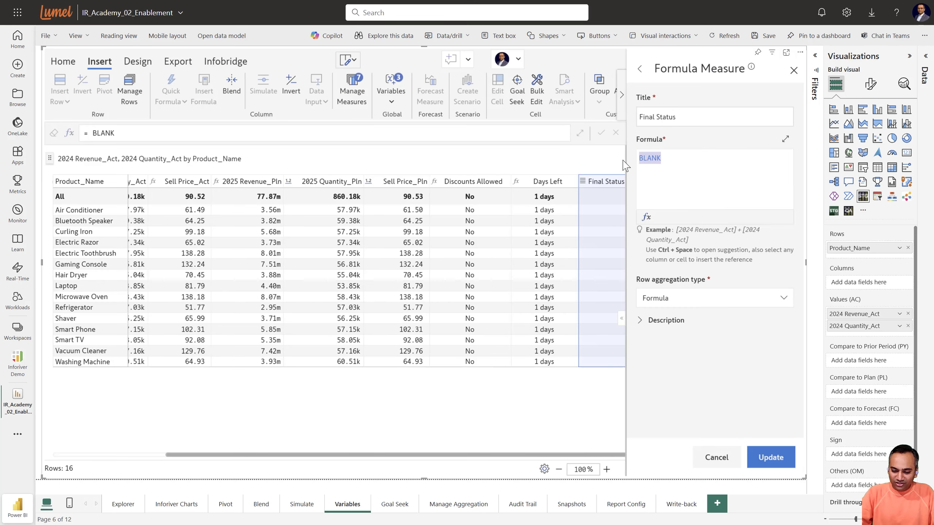
pyautogui.press('BackSpace')
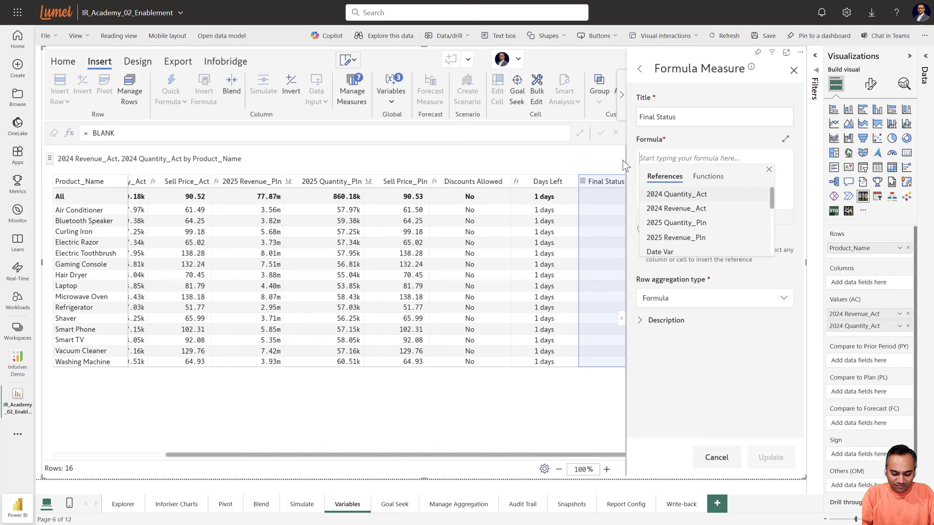
pyautogui.write('Sta')
pyautogui.click(680, 208)
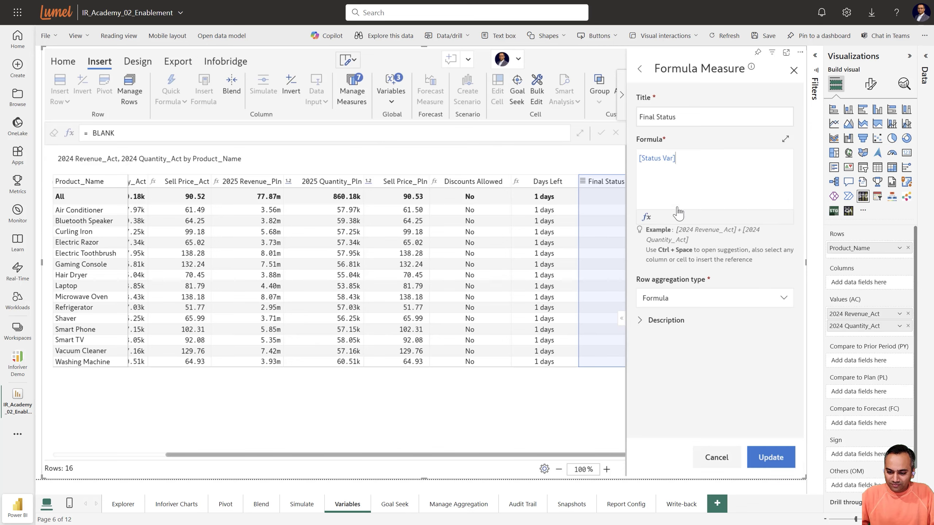
pyautogui.click(768, 459)
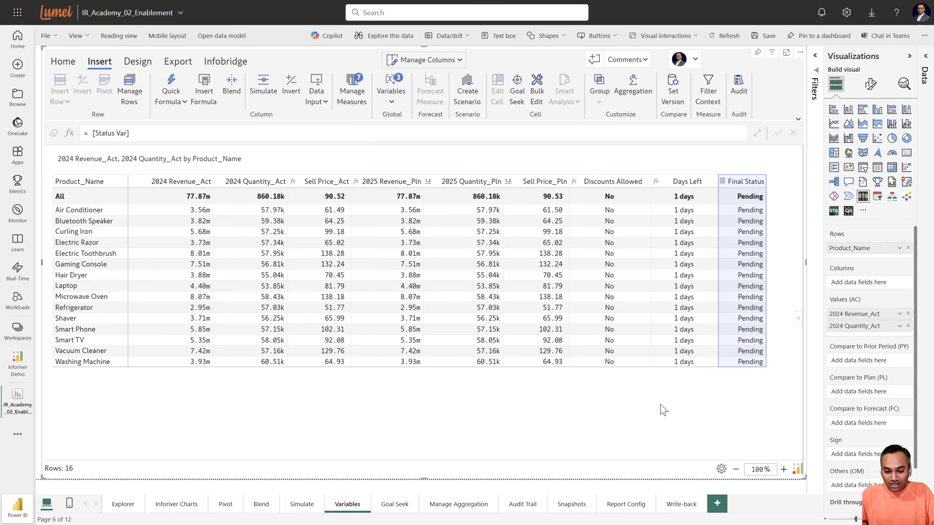
# Show the variables side panel beside the table and raise the Disc(%) variable to 9
pyautogui.click(798, 320)
pyautogui.moveTo(478, 456); pyautogui.dragTo(603, 462)
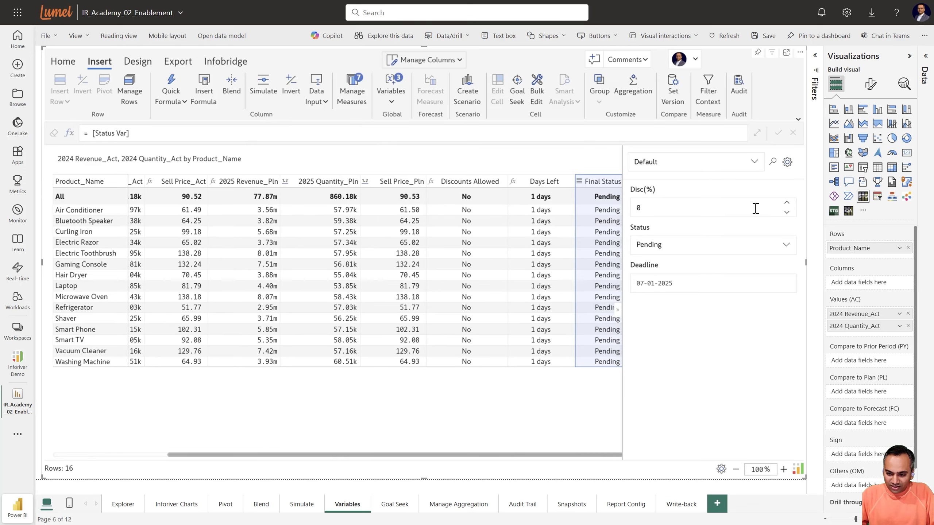
pyautogui.click(787, 203)
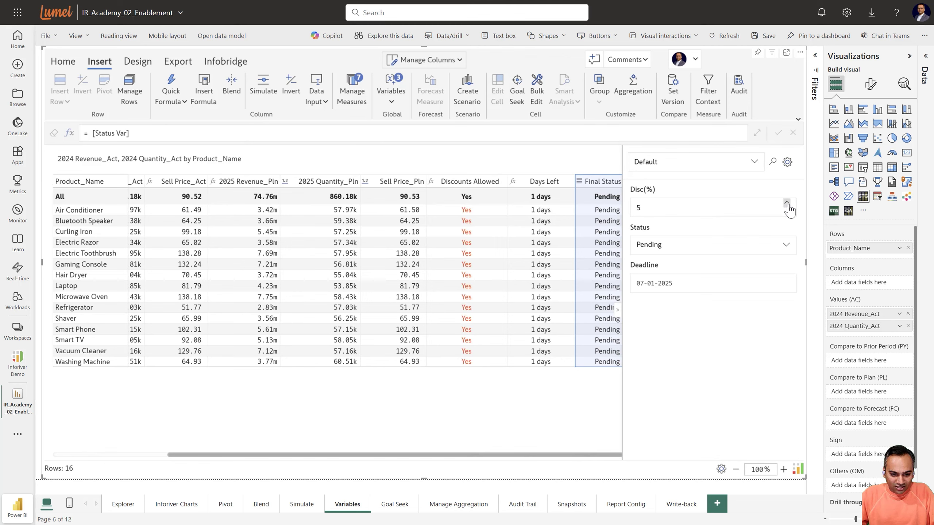
pyautogui.click(787, 203)
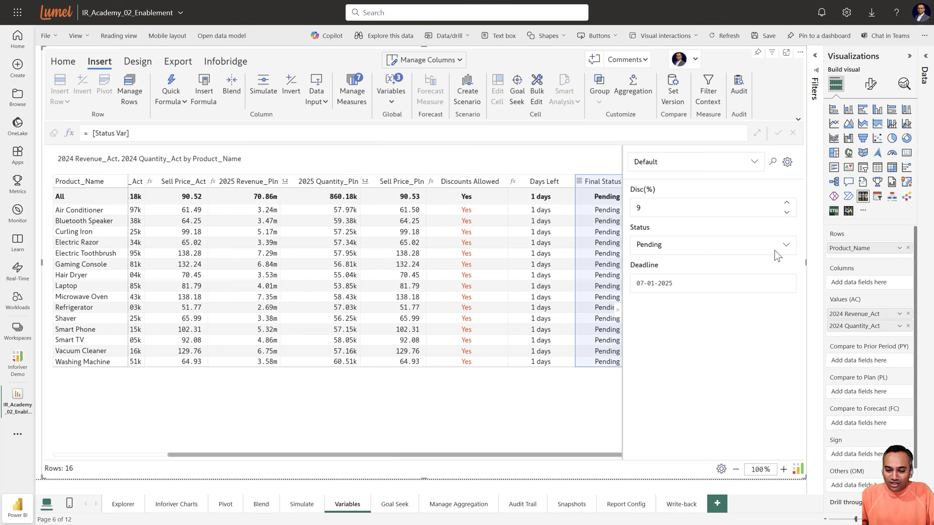
# Set the Deadline variable in the variables side panel to July 3, 2025
pyautogui.click(758, 289)
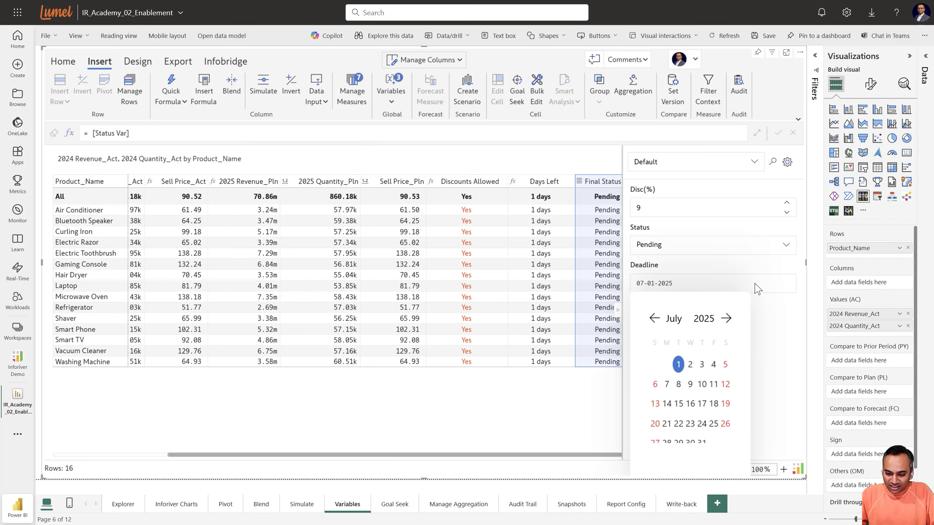
pyautogui.click(690, 368)
pyautogui.click(725, 284)
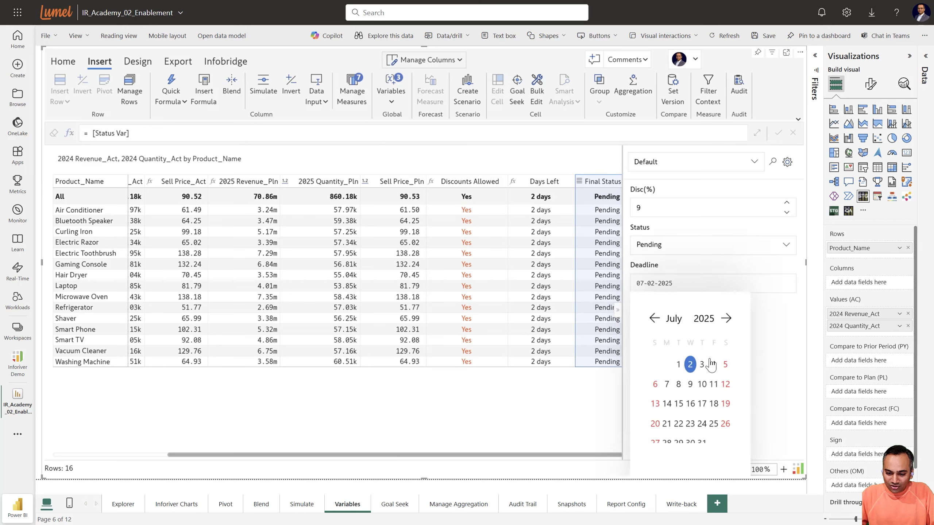
pyautogui.click(702, 366)
pyautogui.press('Up')
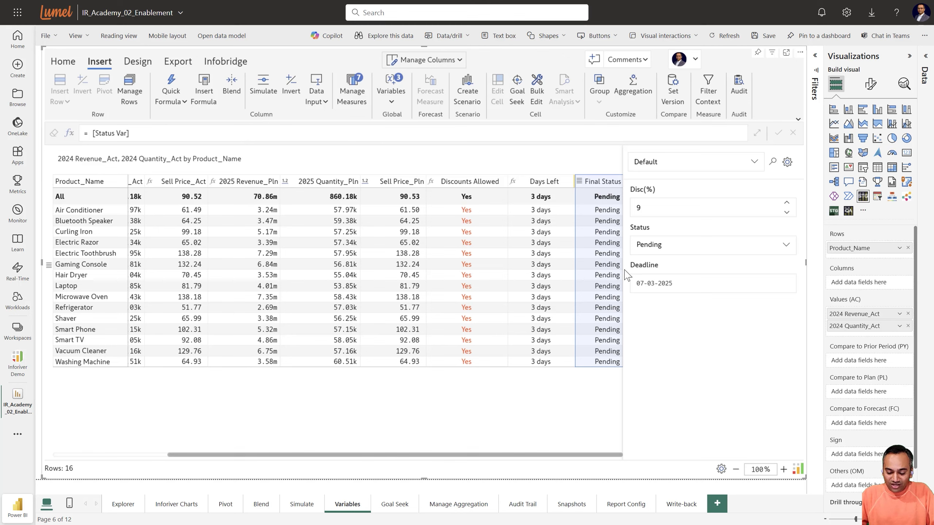
# Set the Status variable to Completed, collapse the variables side panel and clear the Final Status column selection
pyautogui.click(675, 283)
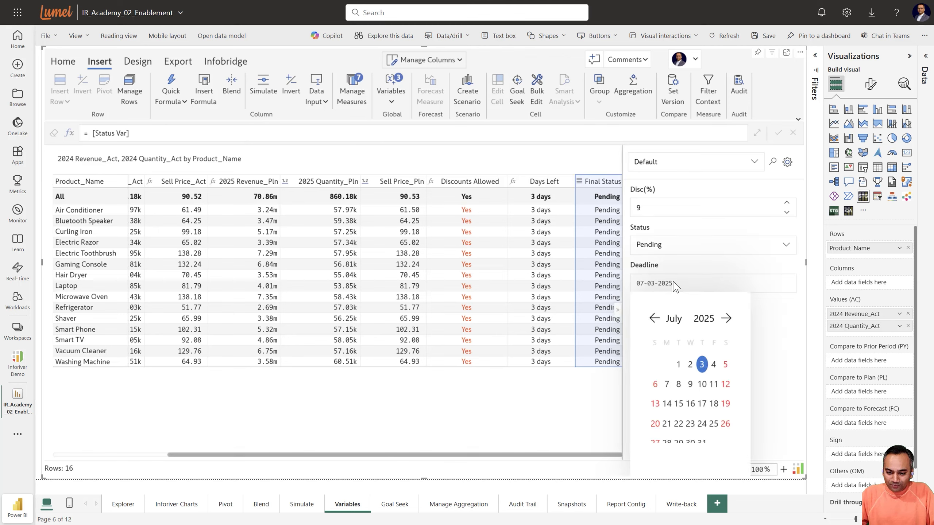
pyautogui.click(671, 246)
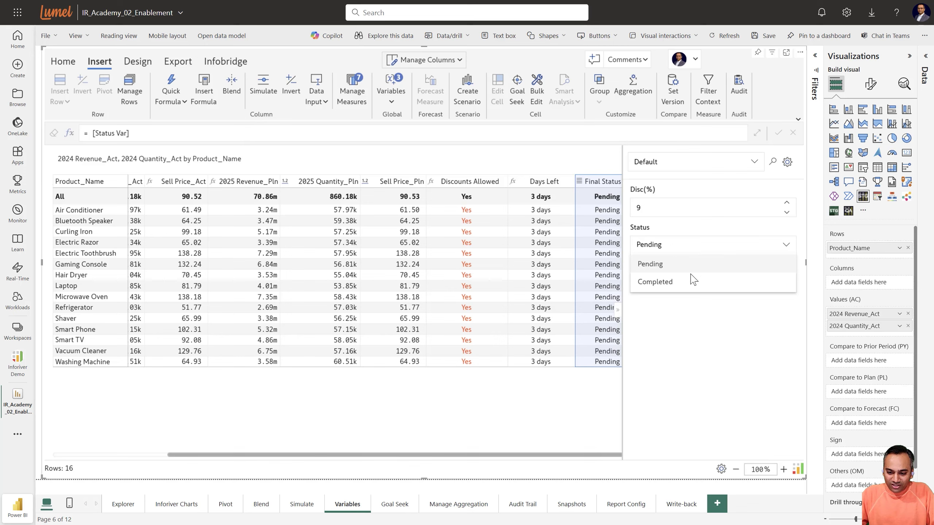
pyautogui.click(661, 283)
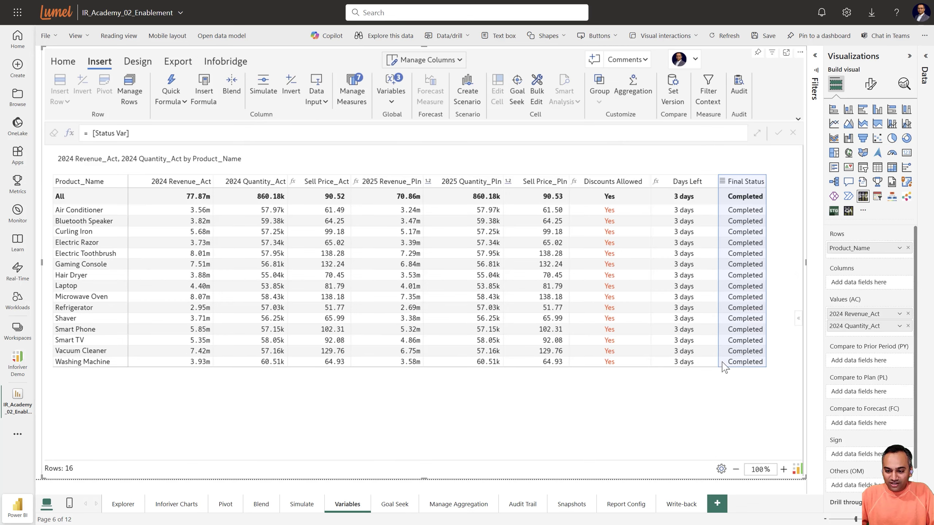
pyautogui.click(625, 318)
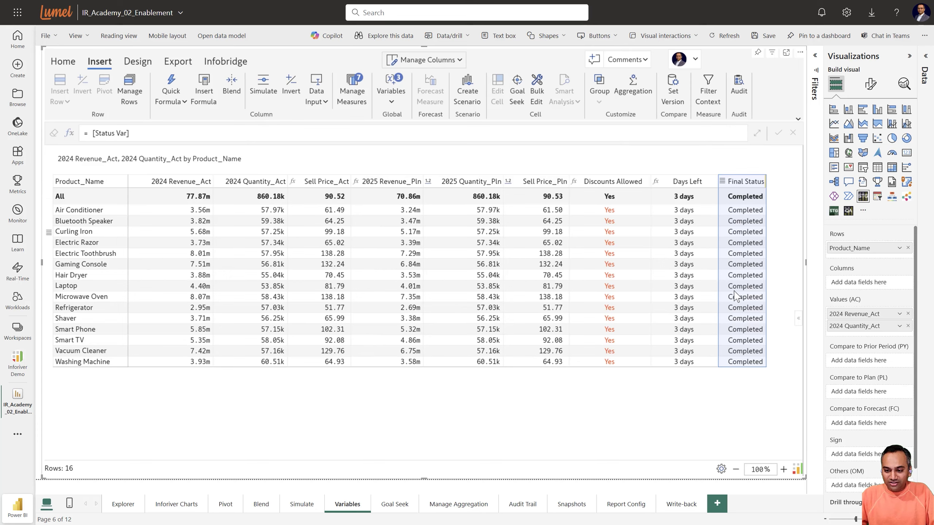
pyautogui.click(621, 414)
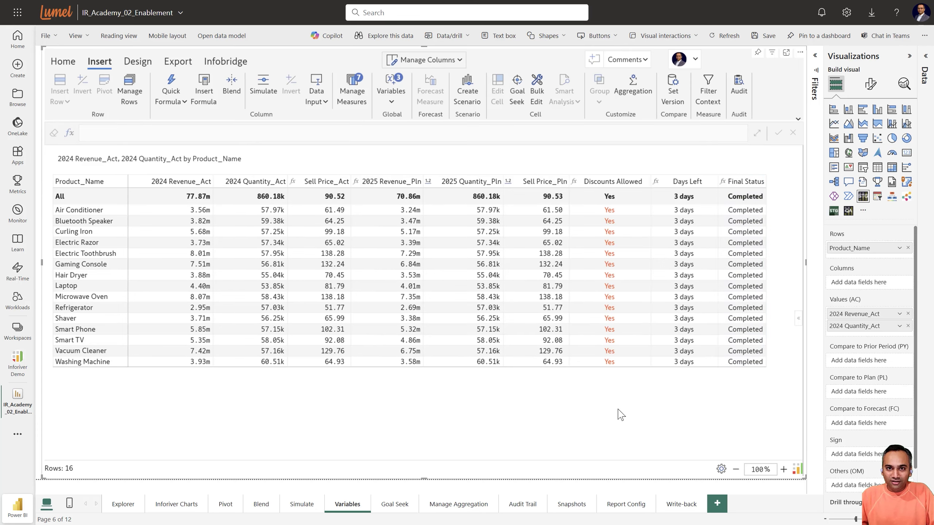